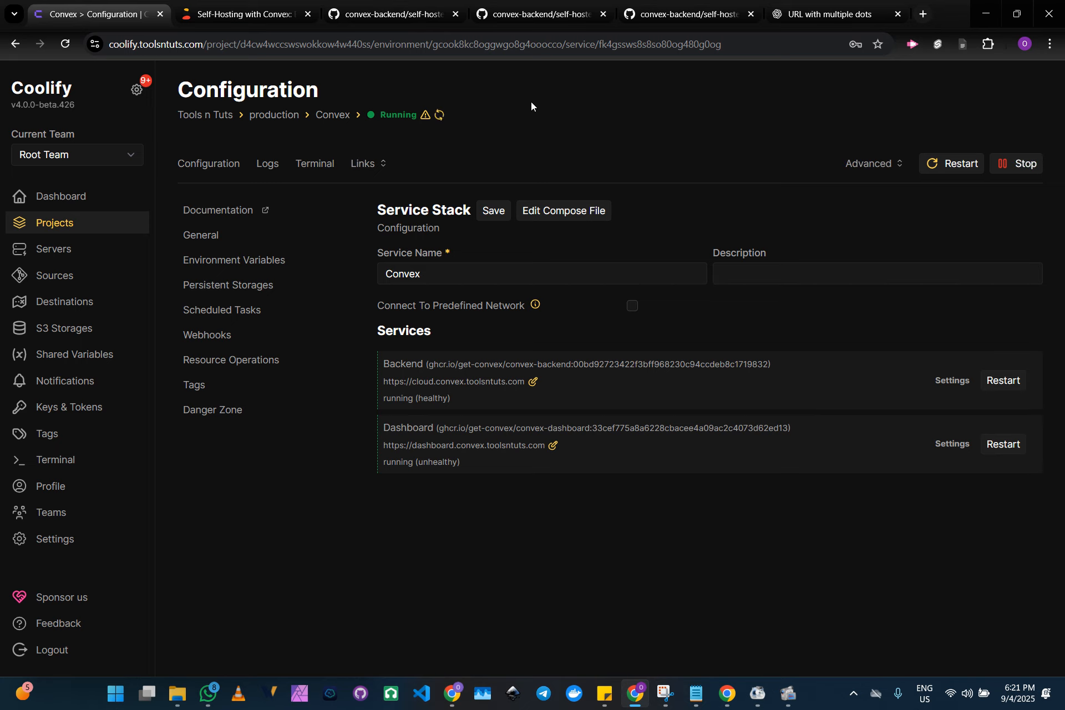
key(ctrl+t)
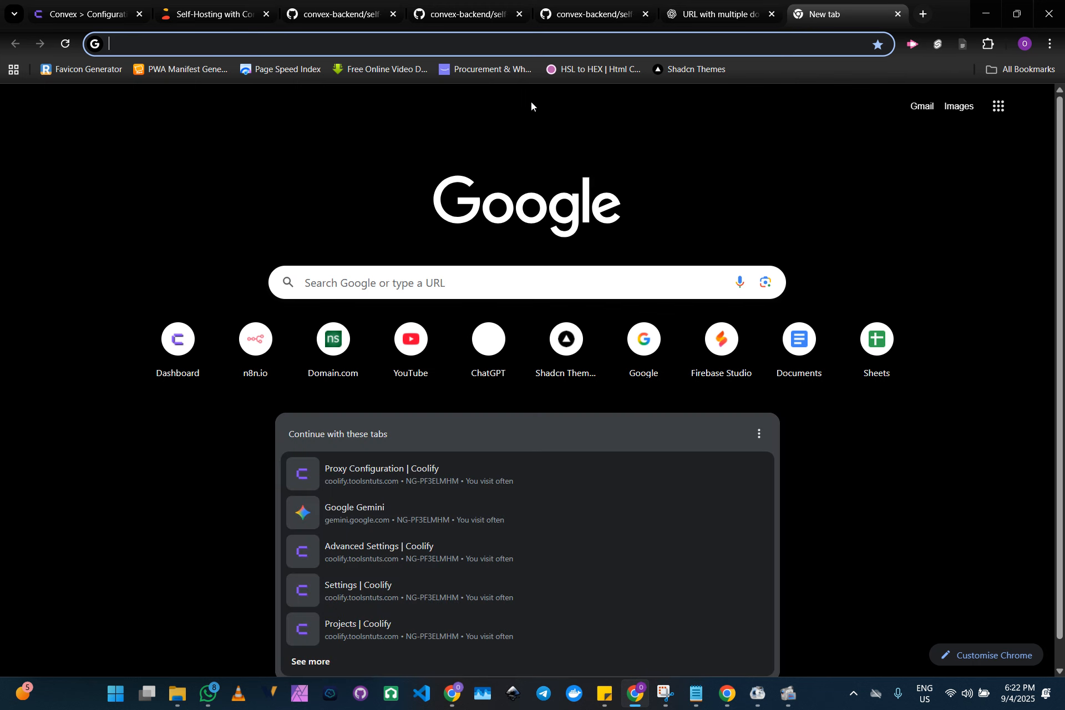
text(htt)
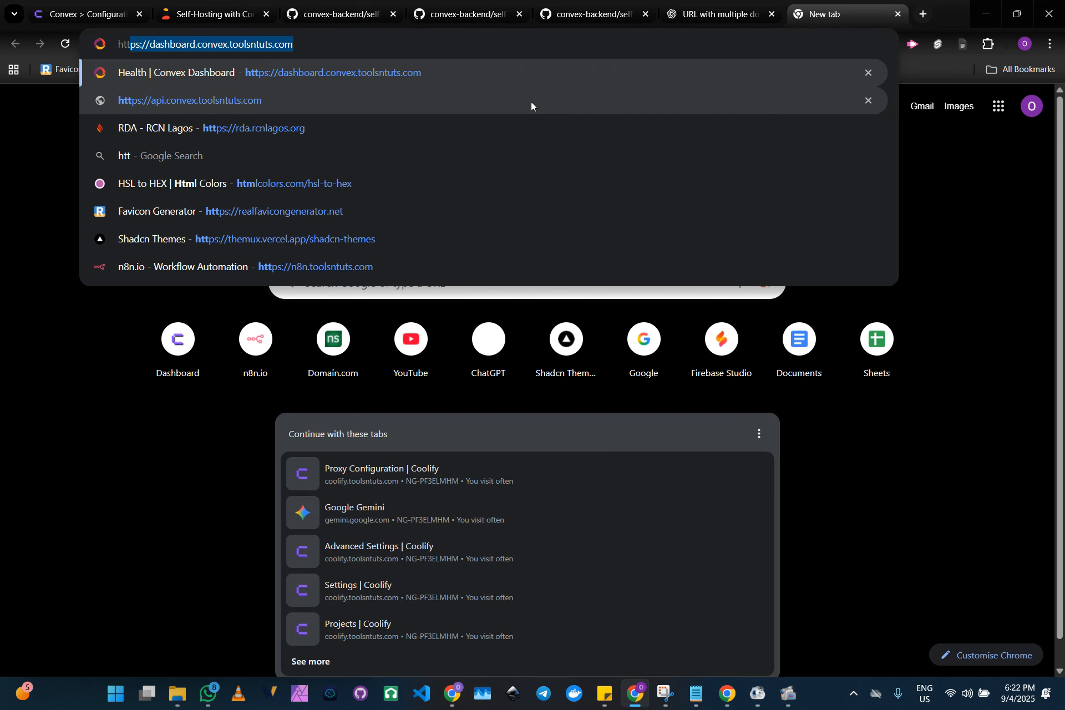
text(ps://)
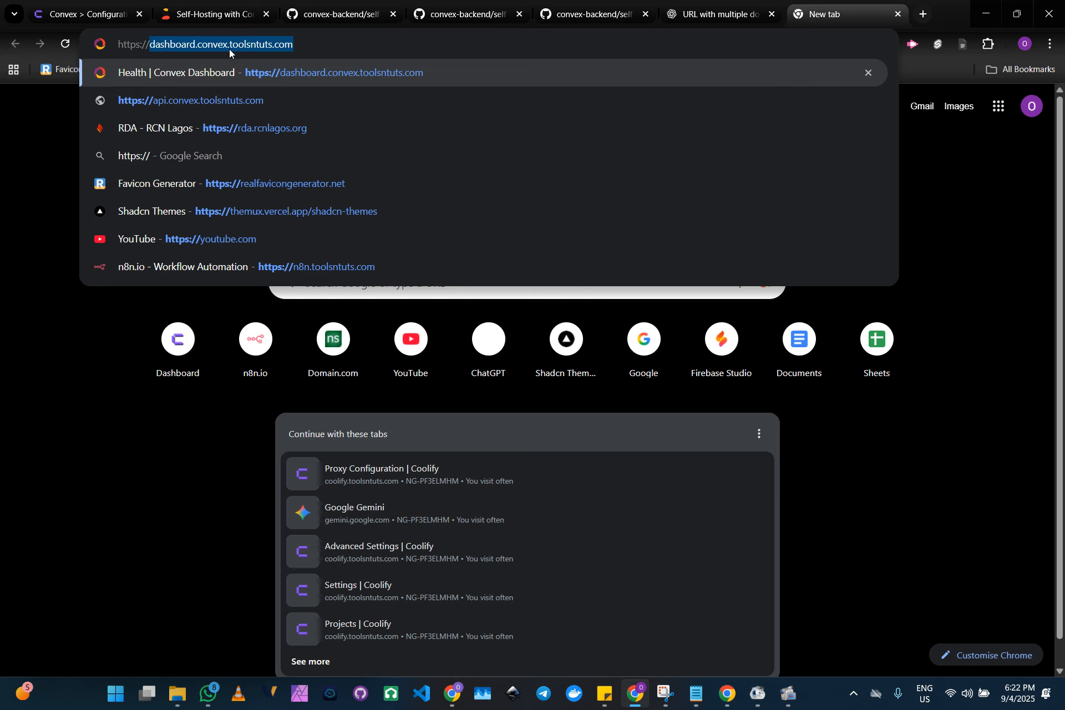
key(Return)
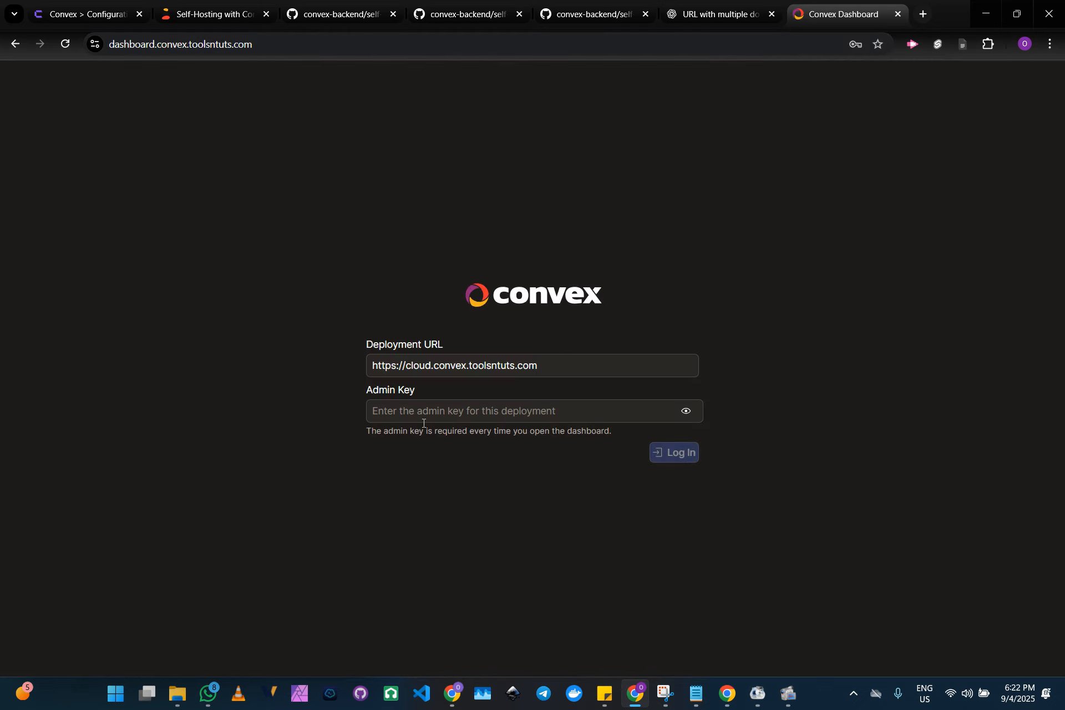
Log in to the Convex dashboard by pasting the admin key, and close its tab after viewing the Health page
click(420, 411)
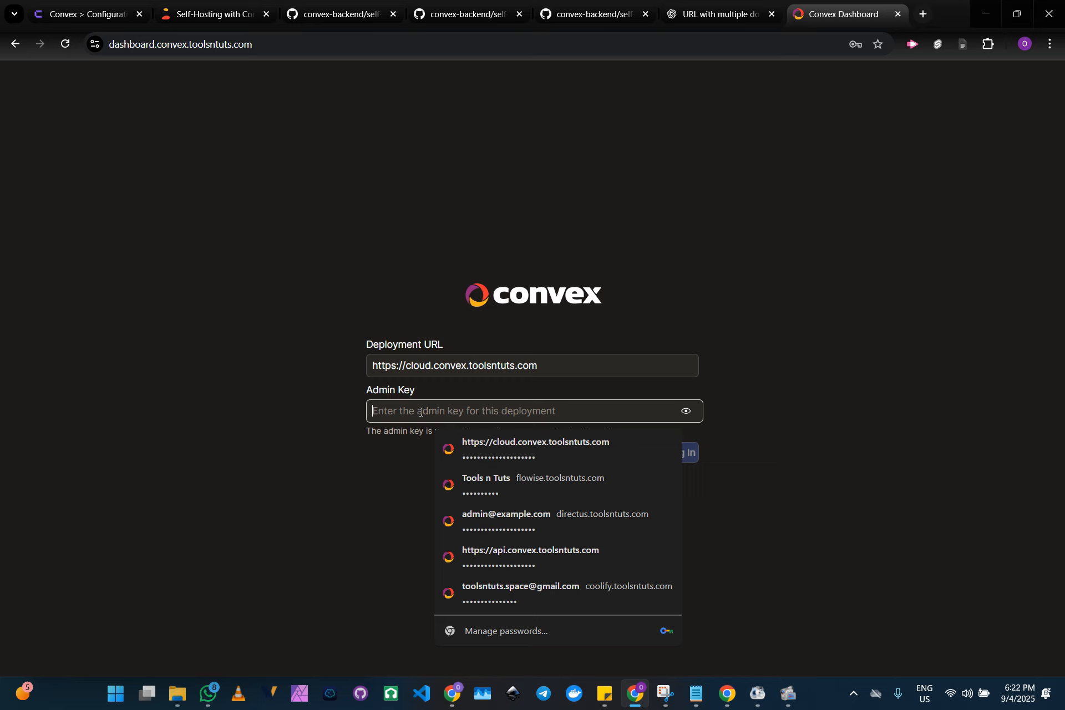
key(ctrl+v)
click(754, 431)
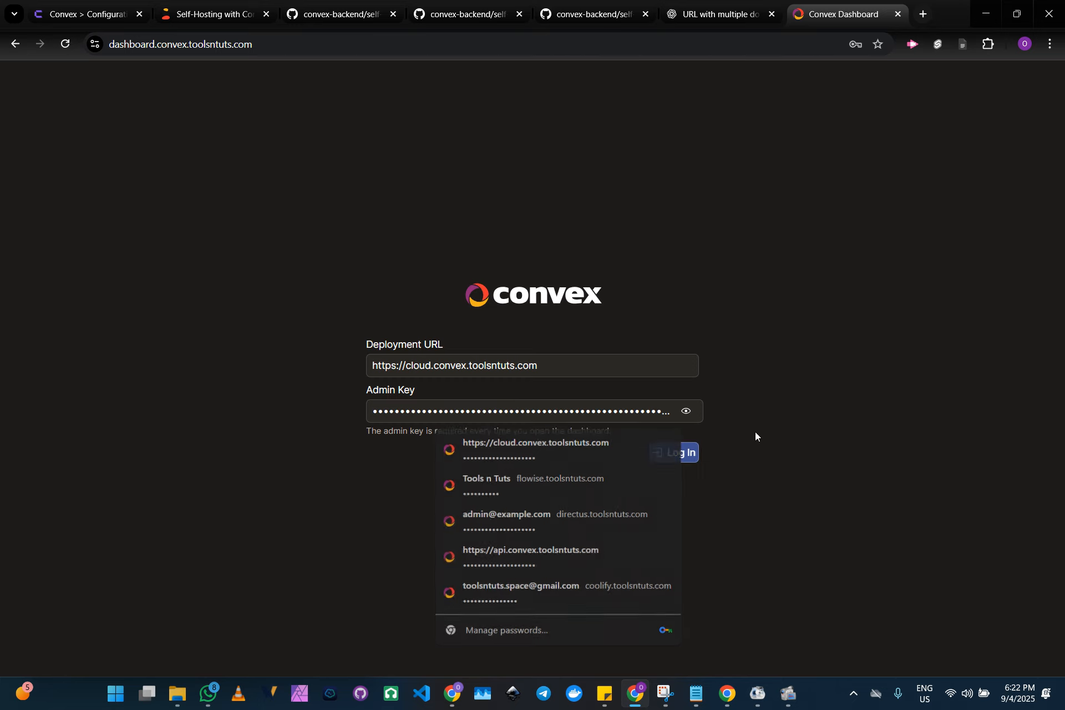
click(685, 465)
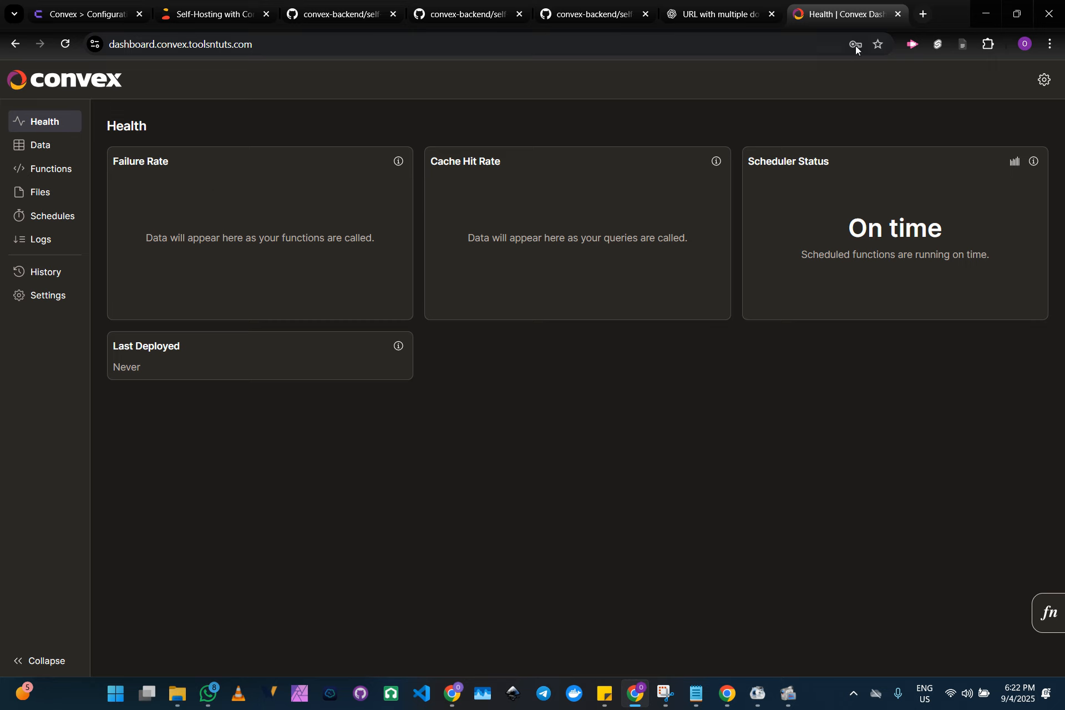
click(897, 15)
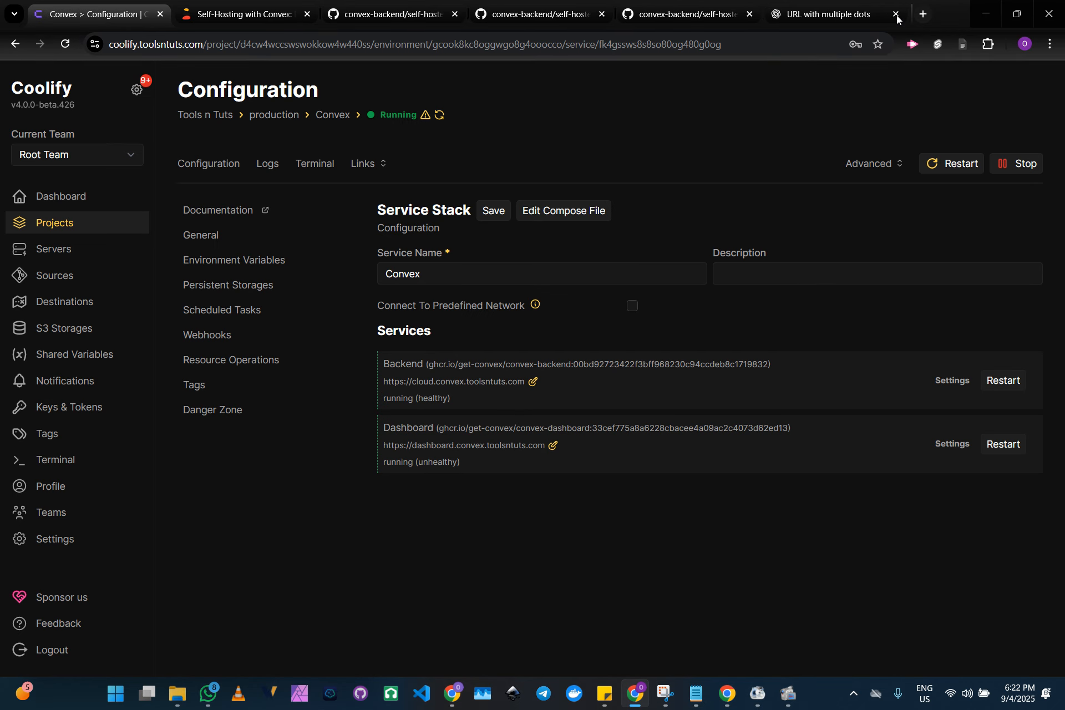
Stop the Convex service and confirm the stop with Docker cleanup included
click(1005, 163)
click(736, 192)
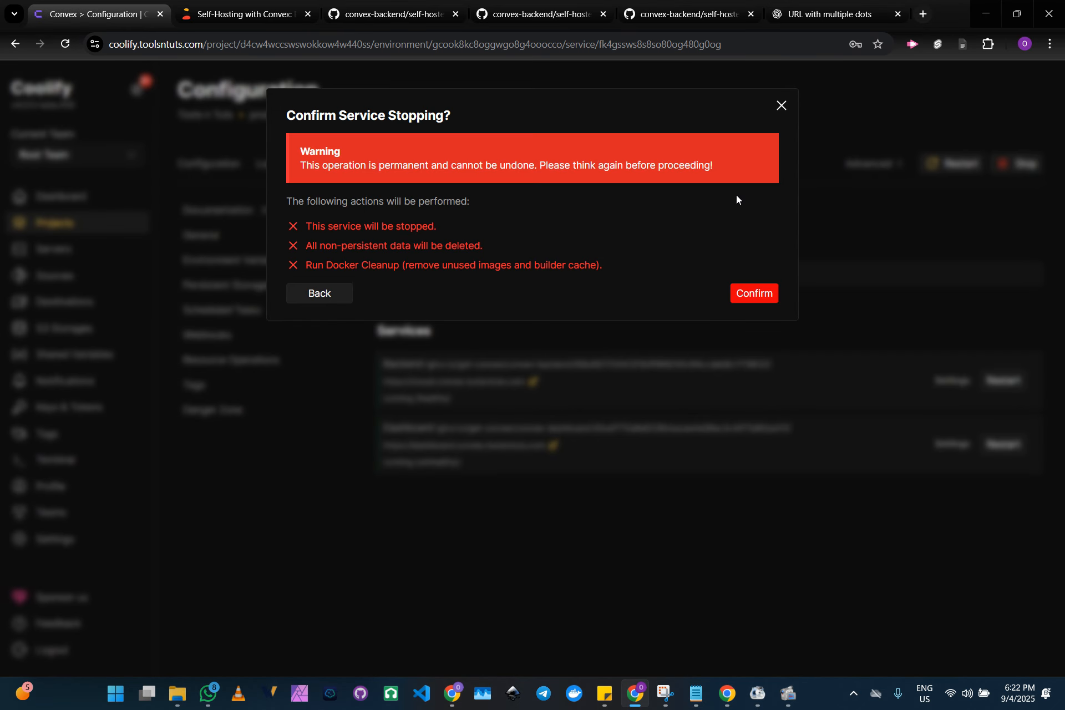
click(765, 304)
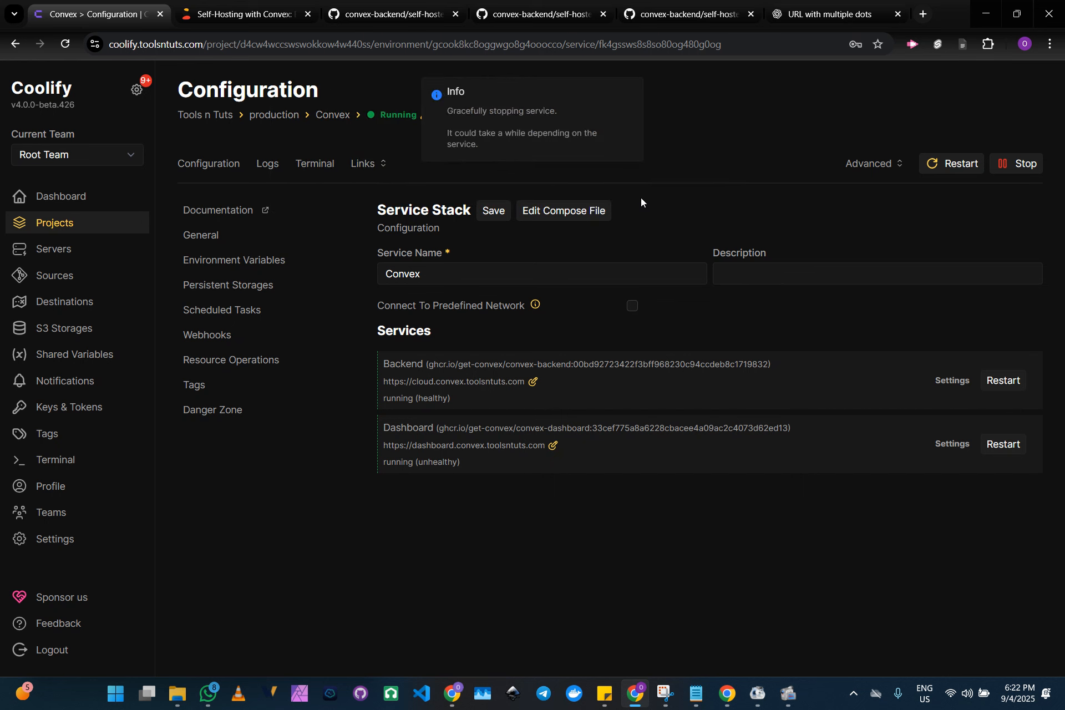
Request deletion of the Convex resource with its volumes, networks, configuration files and Docker cleanup, entering Convex as the confirming resource name
click(241, 418)
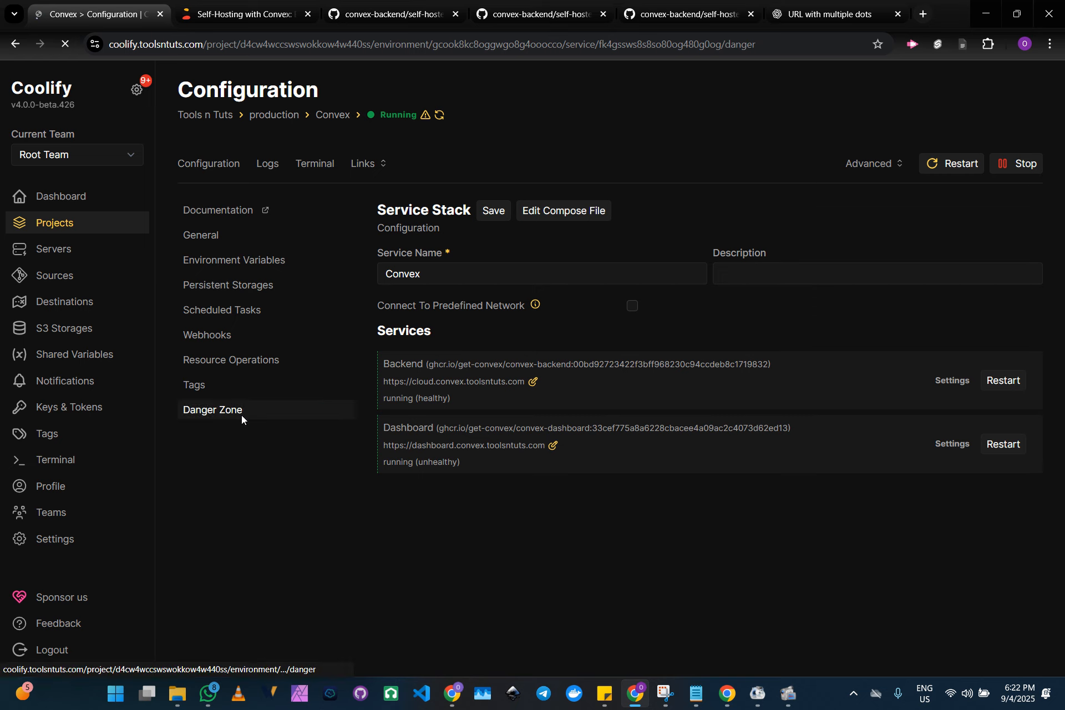
click(787, 693)
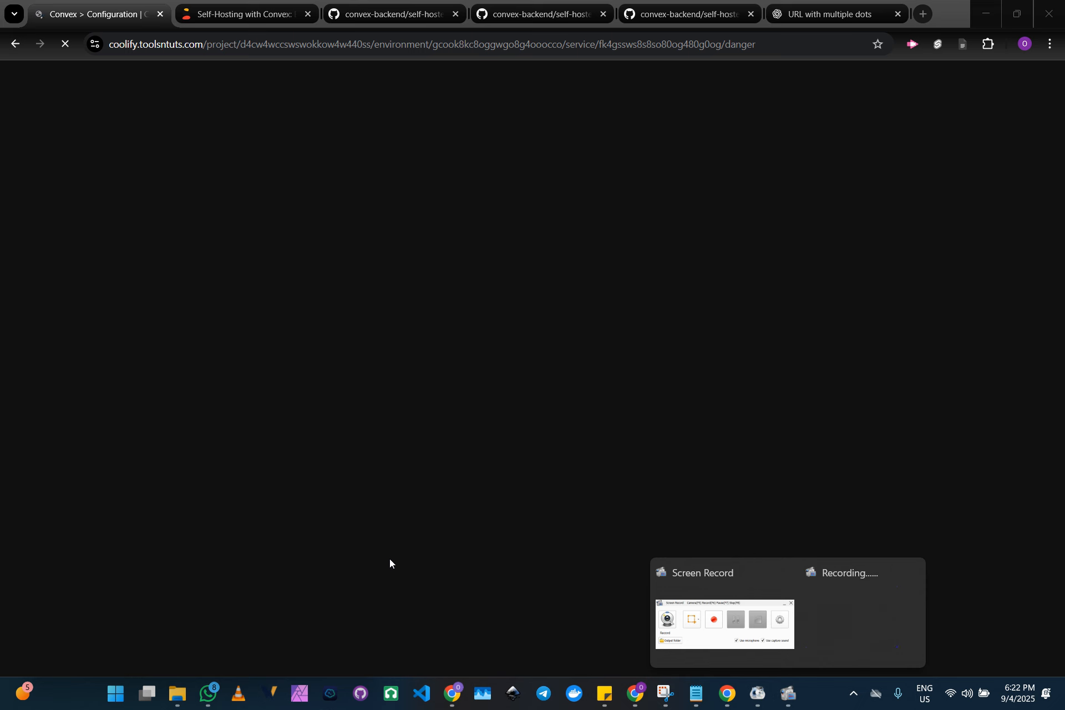
click(378, 539)
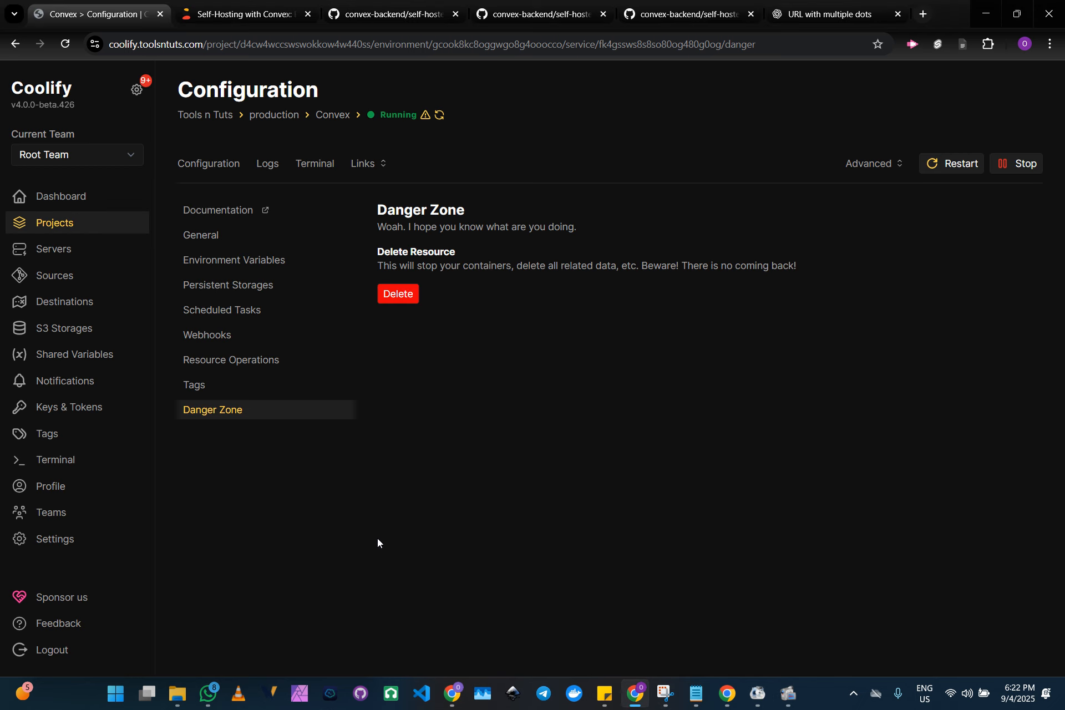
click(406, 301)
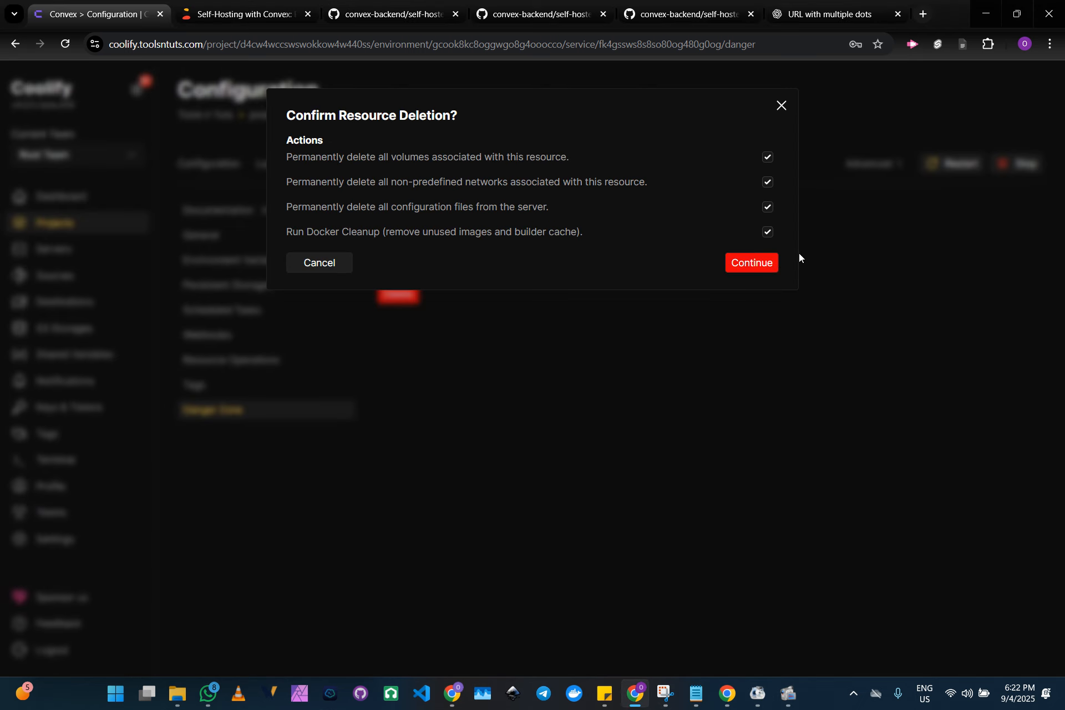
click(761, 265)
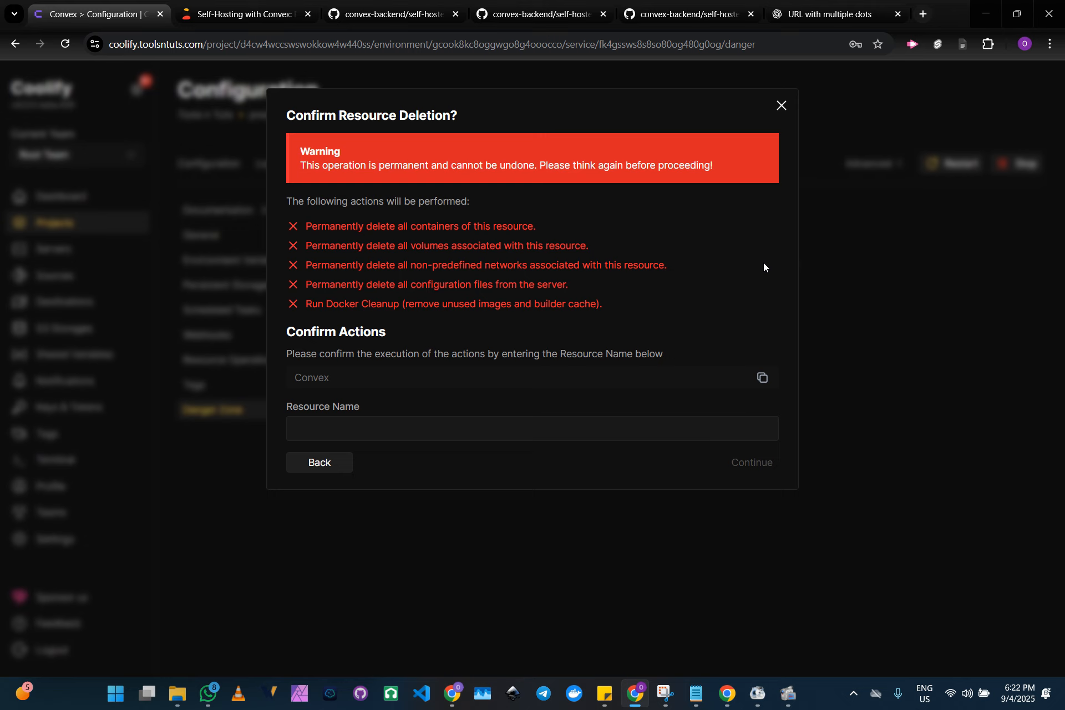
click(762, 379)
click(681, 432)
key(ctrl+v)
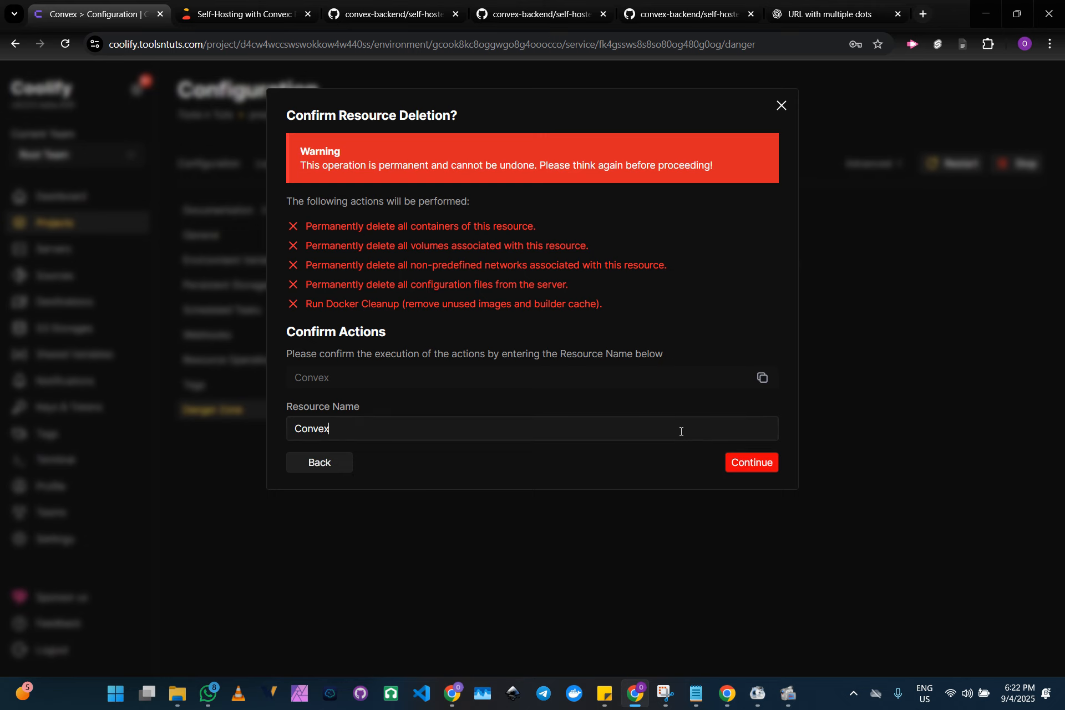
click(752, 464)
Fill in the saved account password by verifying with the Windows PIN, and confirm the resource deletion
click(537, 220)
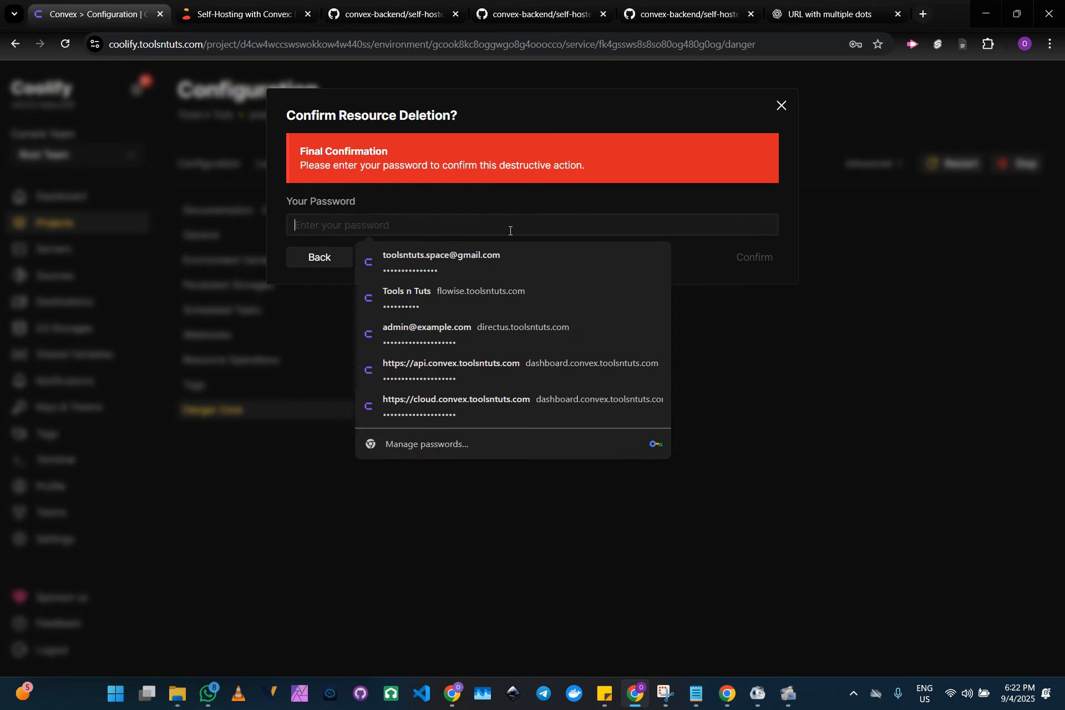
click(457, 257)
text(••••)
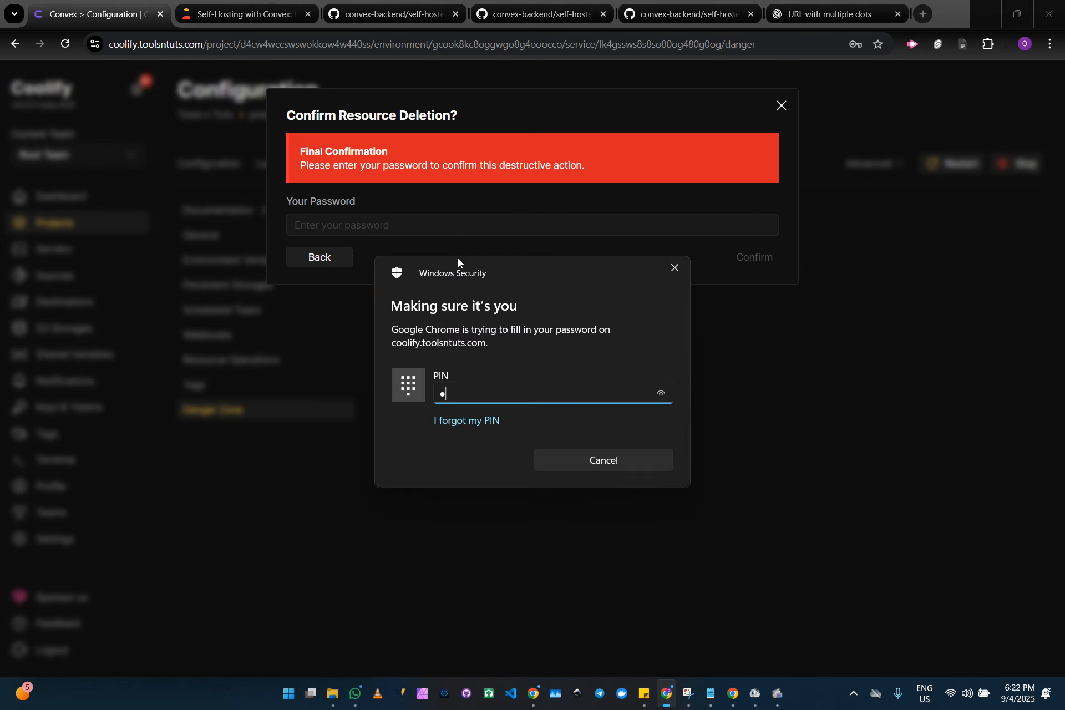
click(754, 257)
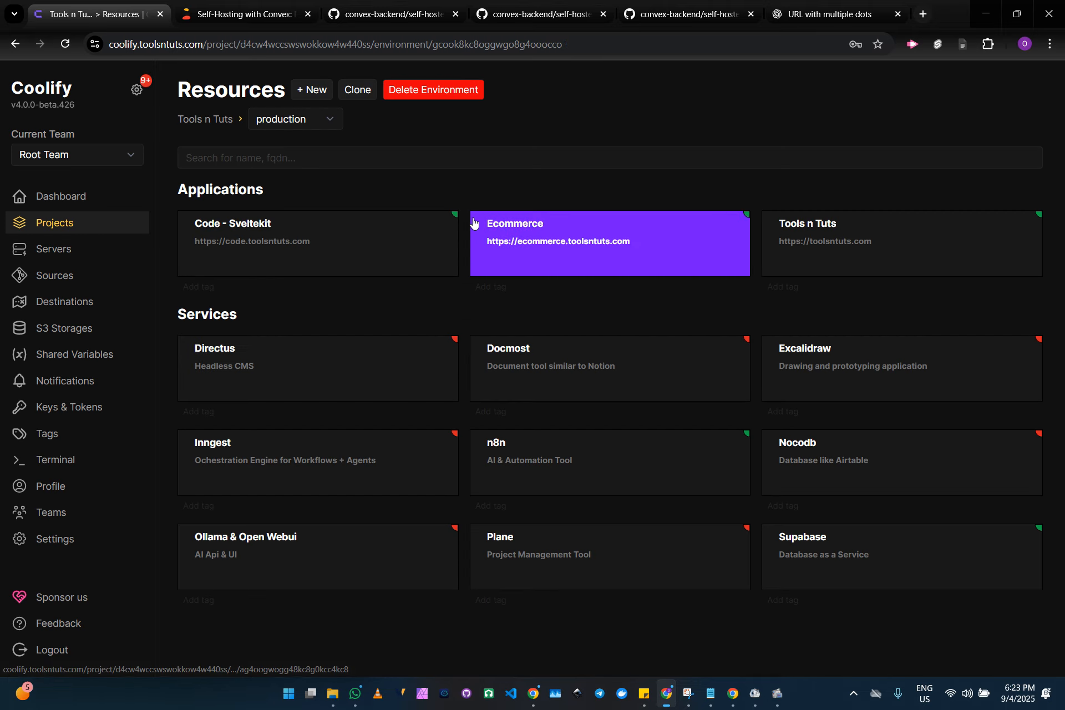
Start adding a new resource to the production environment, reloading the page that lists the resource types
click(327, 98)
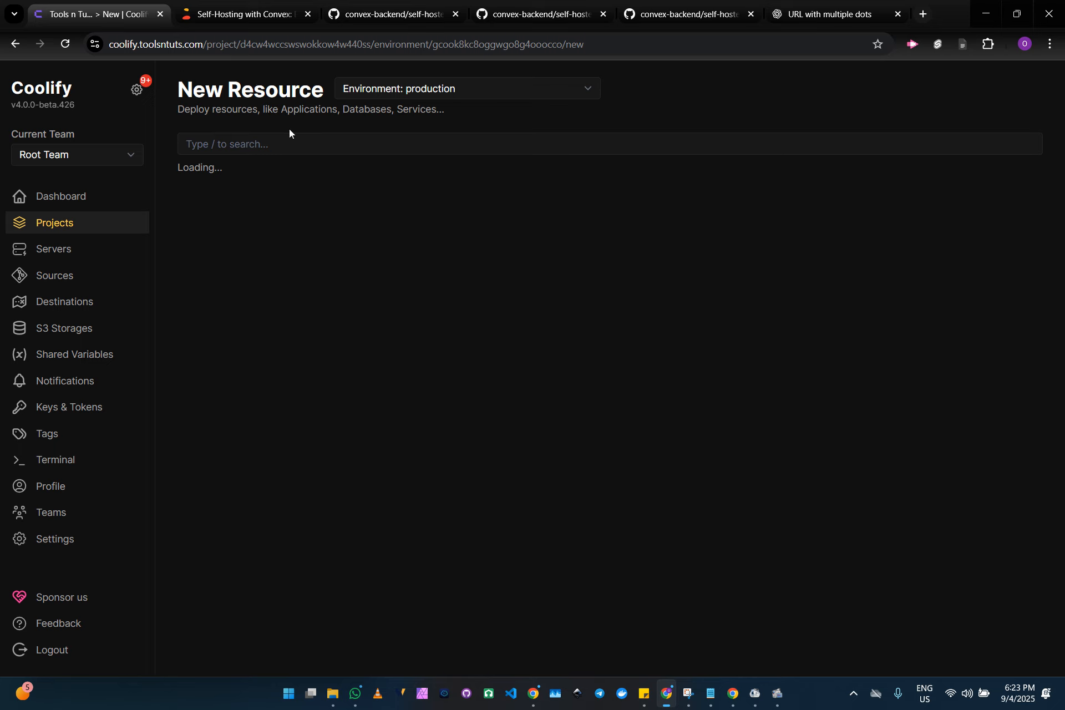
click(65, 48)
Check the Convex self-hosting article and copy the contents of the convex-backend docker-compose.yml file from GitHub
click(395, 14)
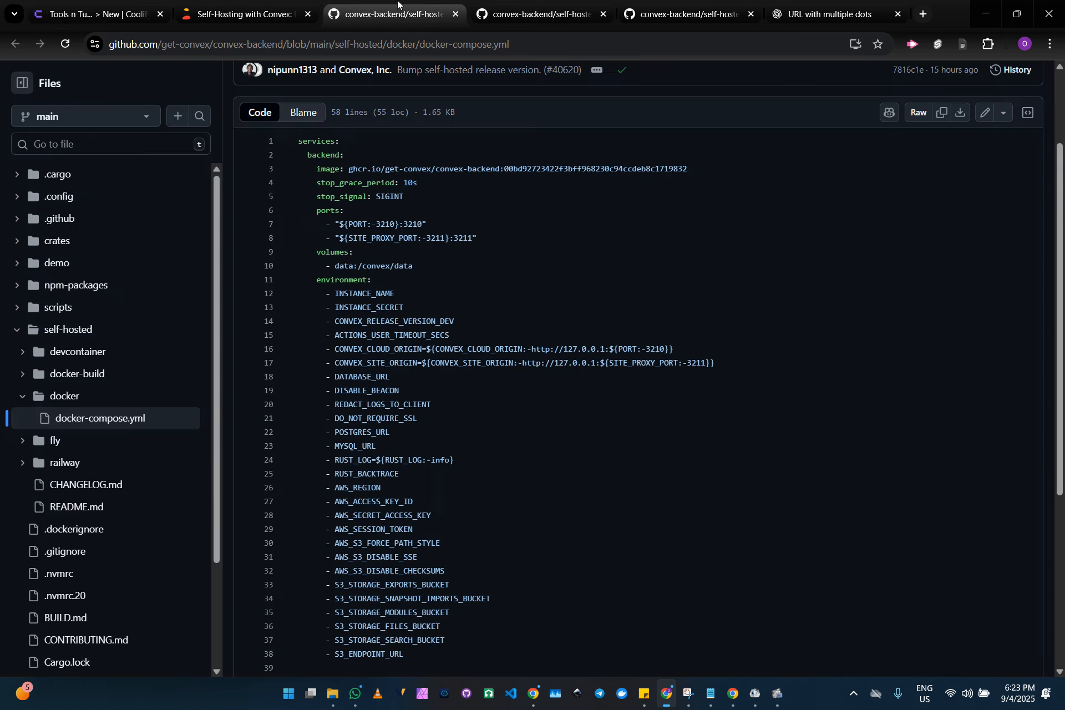
scroll(432, 296, up, 2)
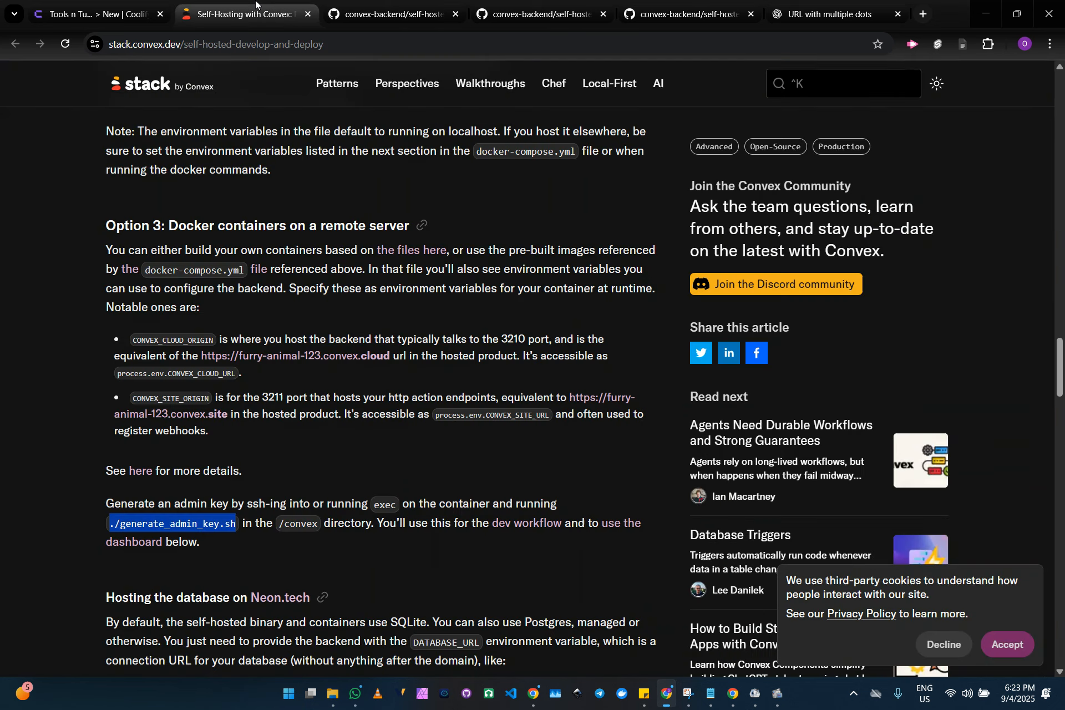
click(275, 17)
scroll(367, 198, up, 7)
scroll(367, 198, down, 6)
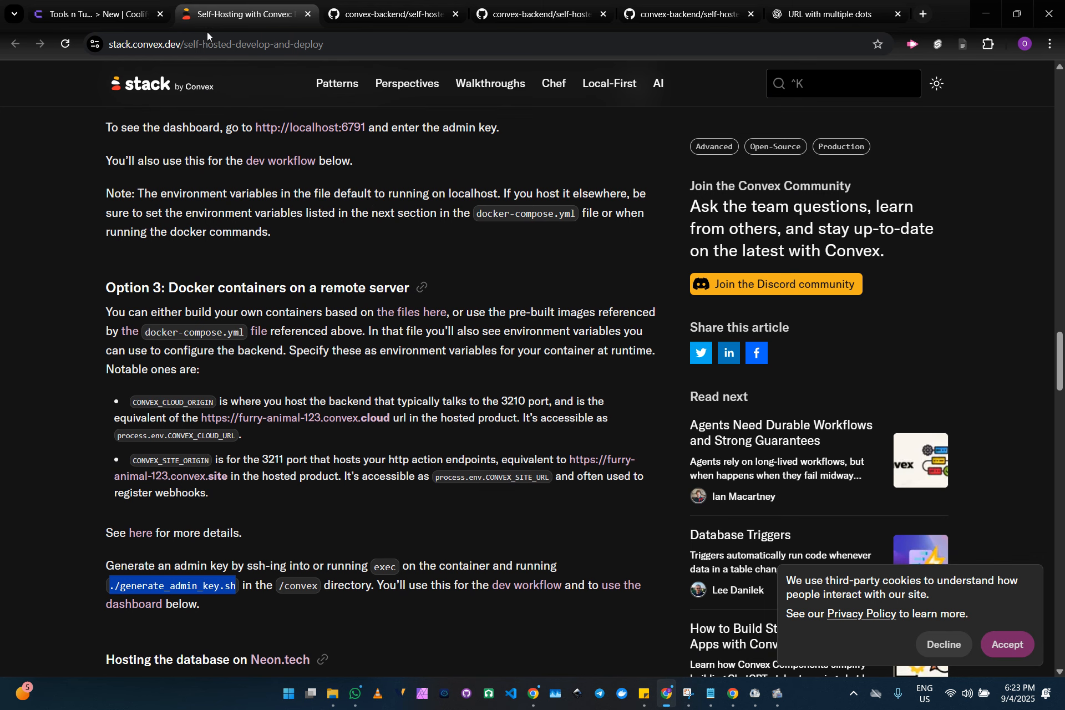
click(389, 14)
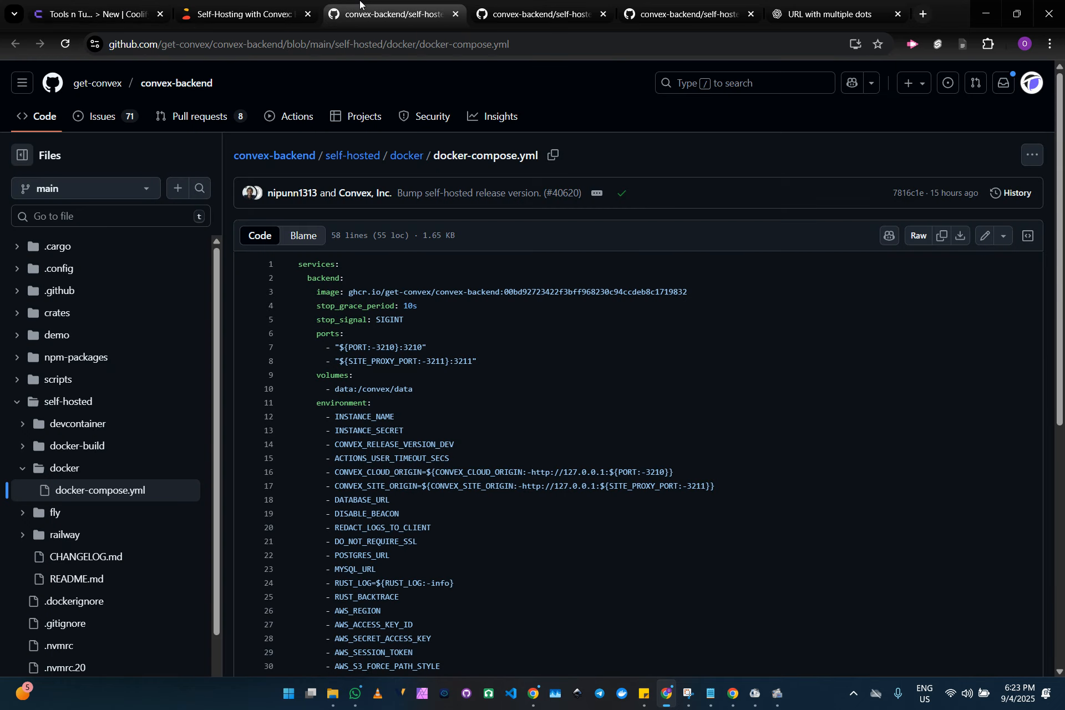
click(939, 240)
Create a Docker Compose Empty resource in Coolify, paste the copied compose file into it and review its contents
click(85, 3)
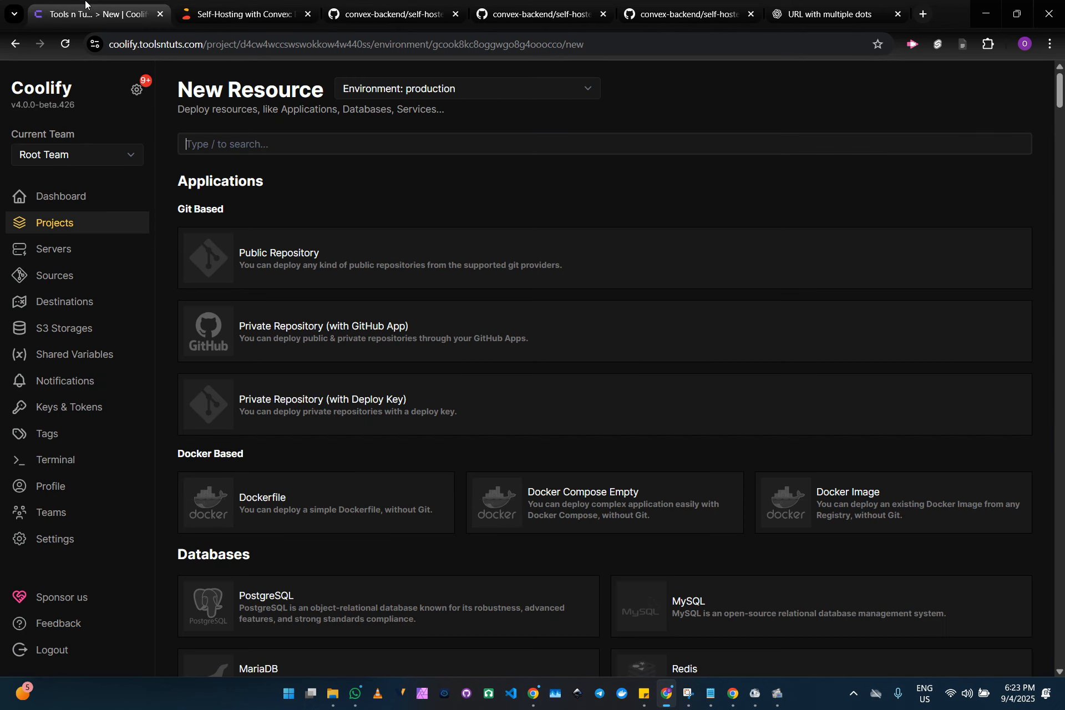
click(552, 509)
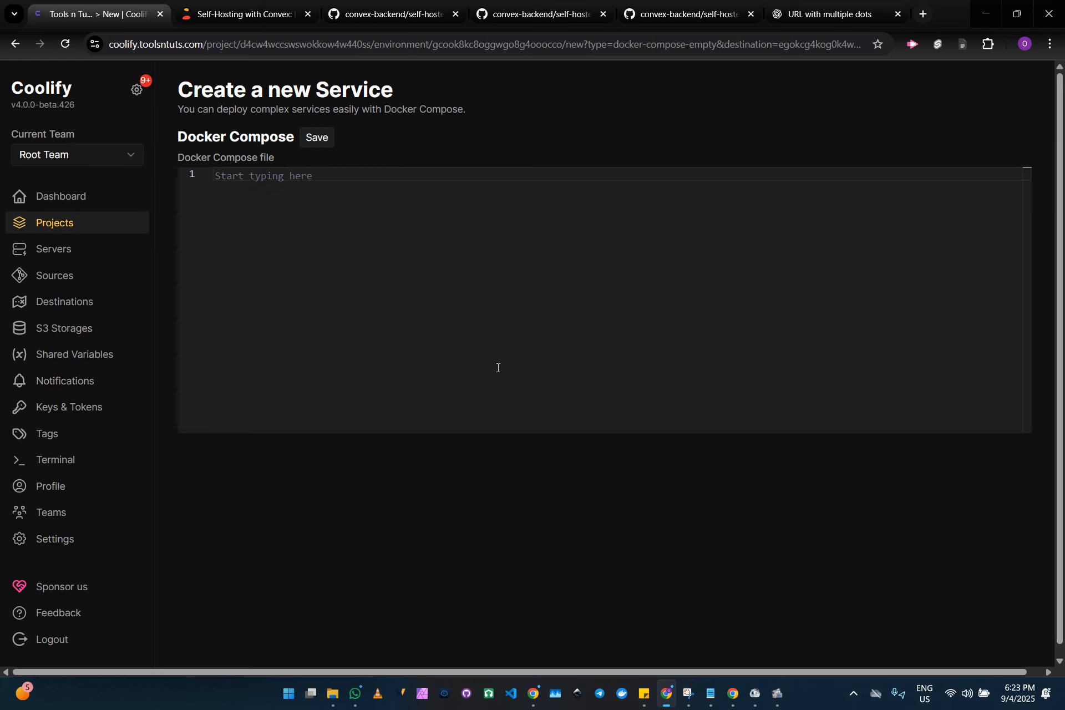
click(435, 218)
key(ctrl+v)
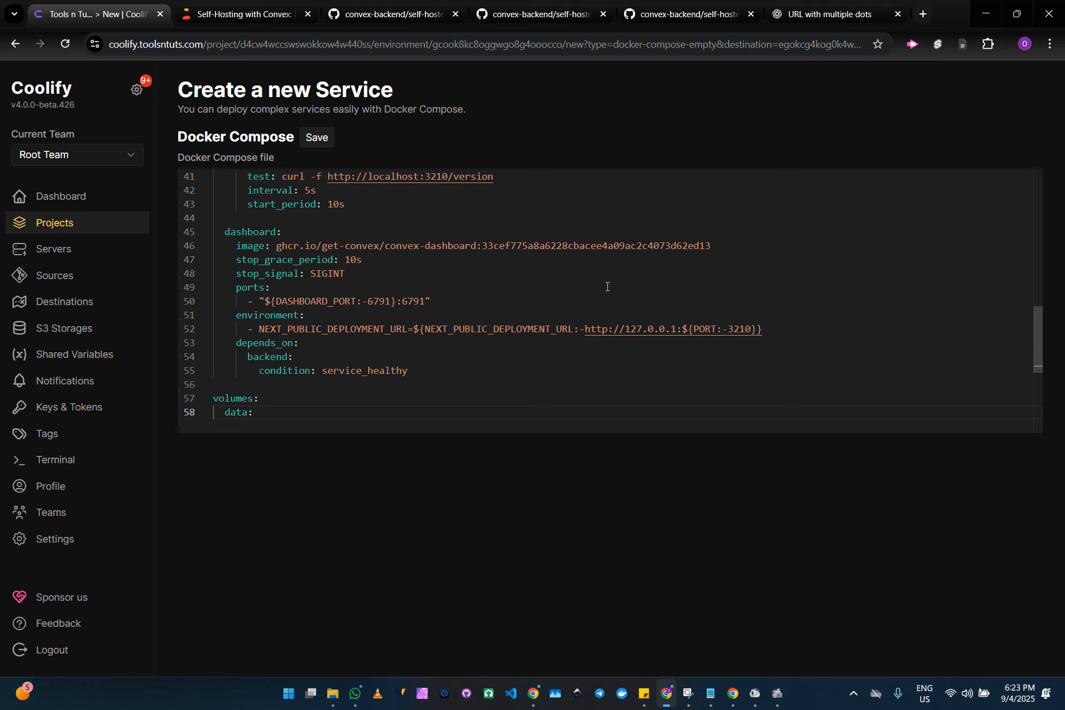
scroll(791, 333, up, 10)
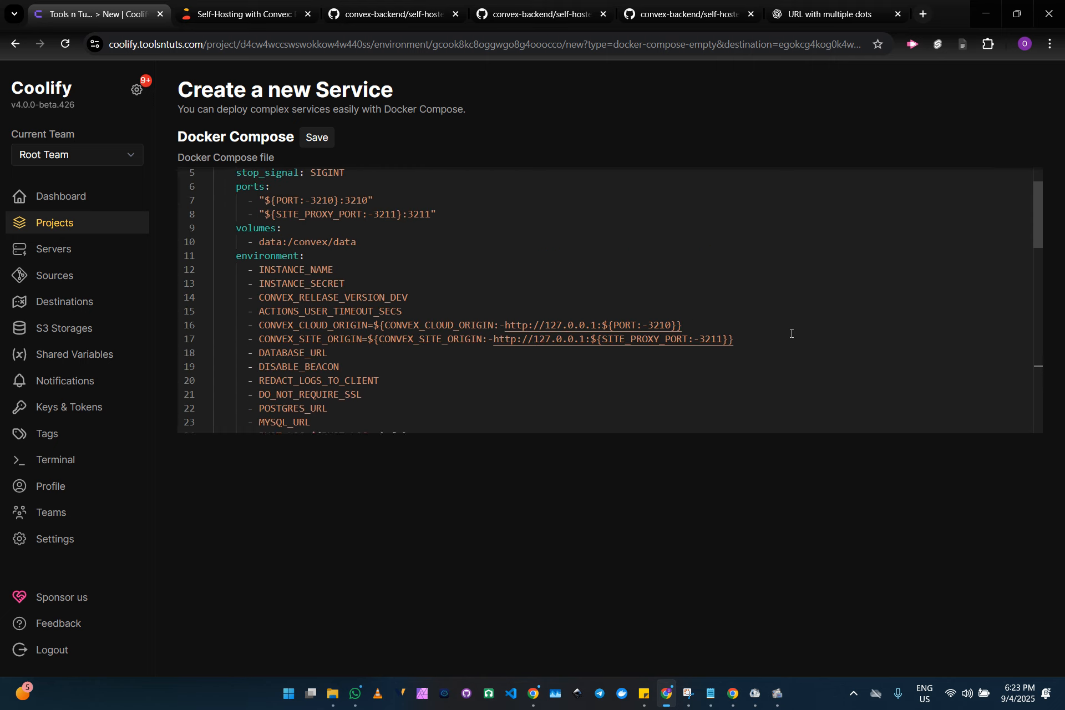
scroll(643, 358, down, 10)
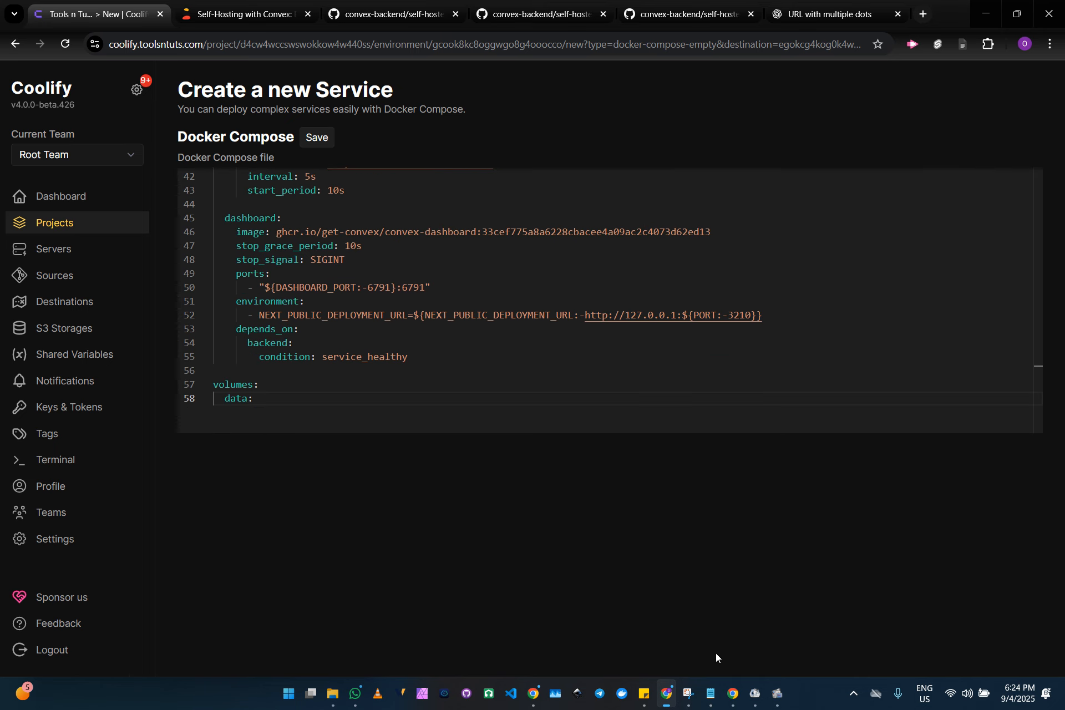
click(710, 700)
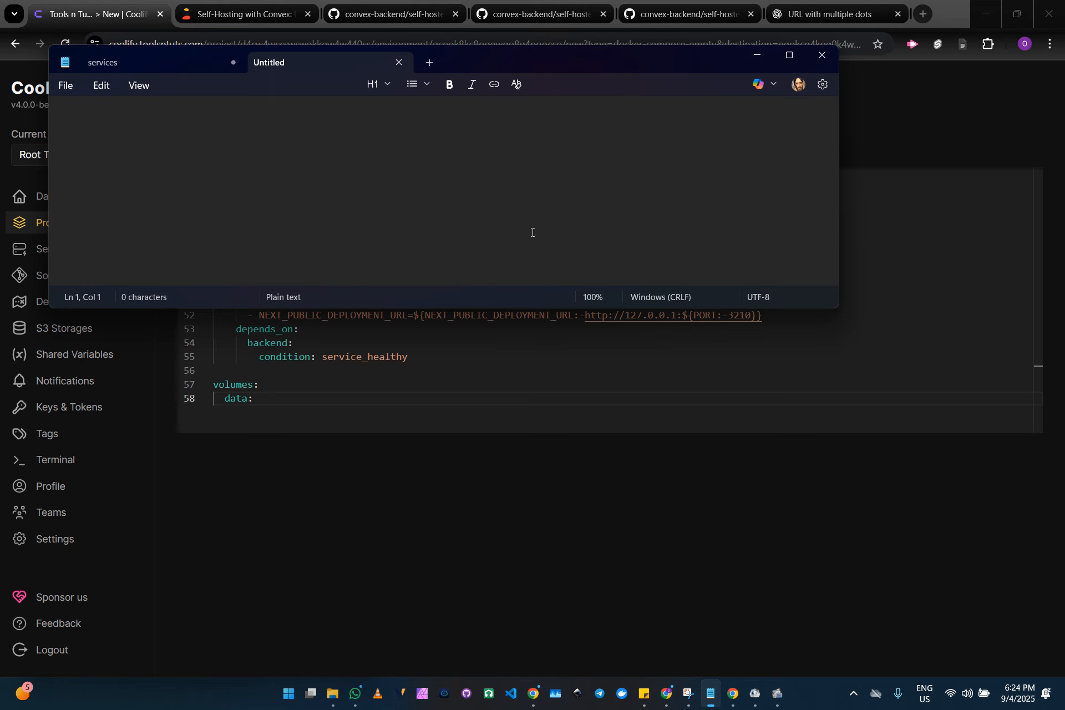
text(https://cloud.conve)
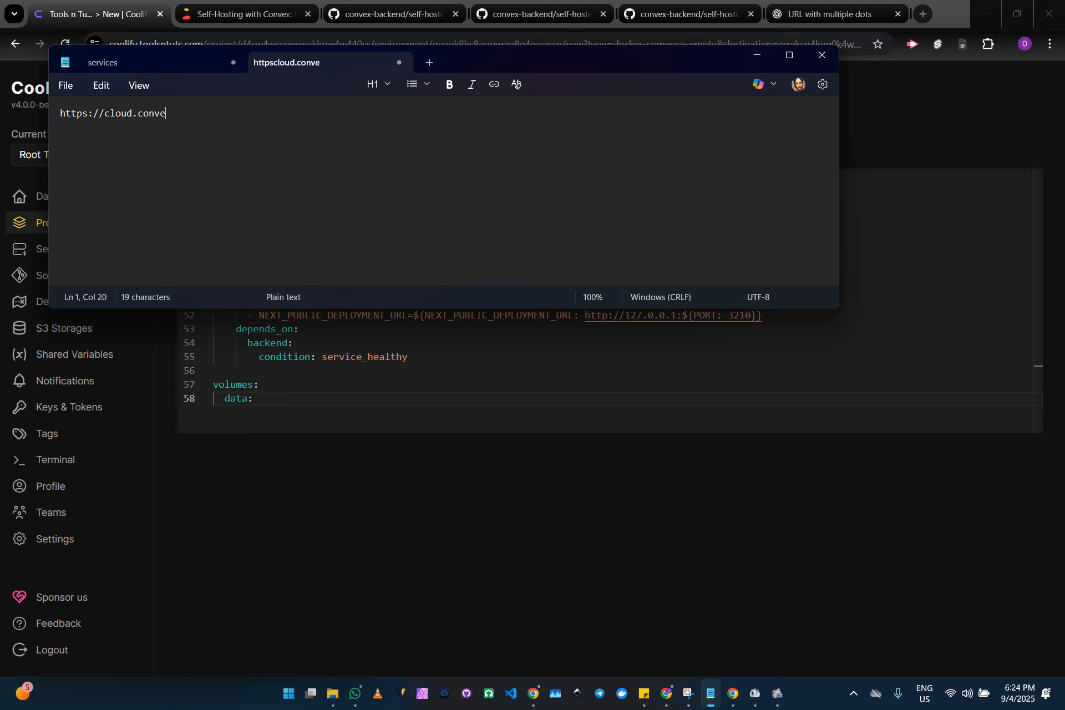
text(x.toolsntuts)
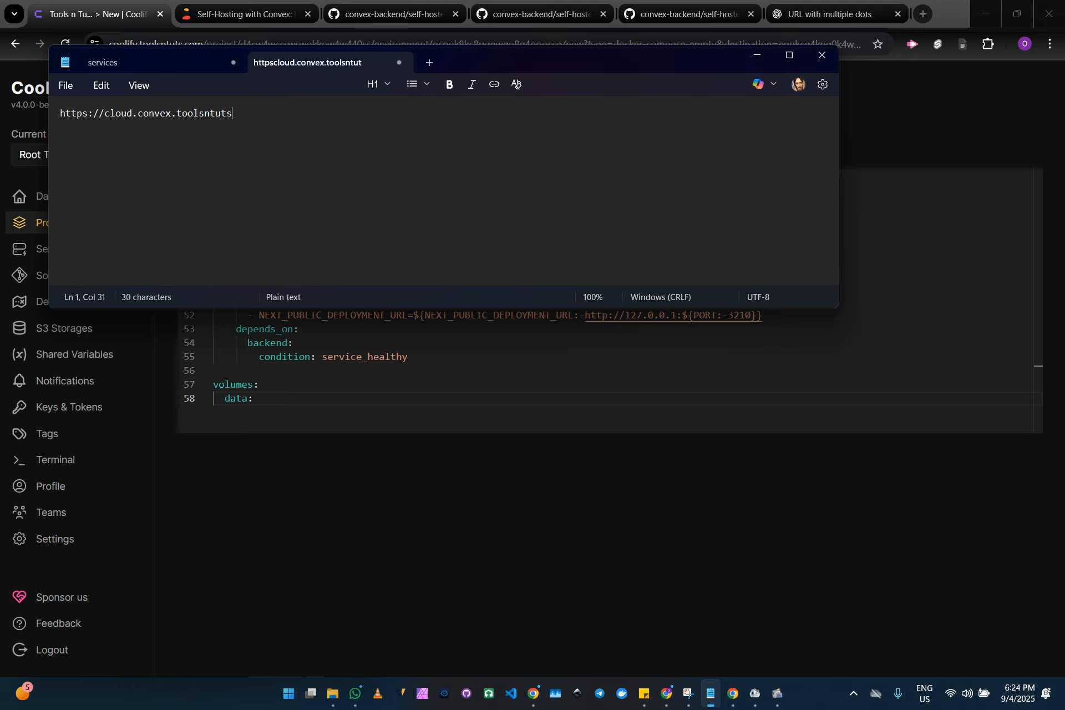
text(.com)
key(Return)
drag(266, 109, 107, 114)
click(144, 113)
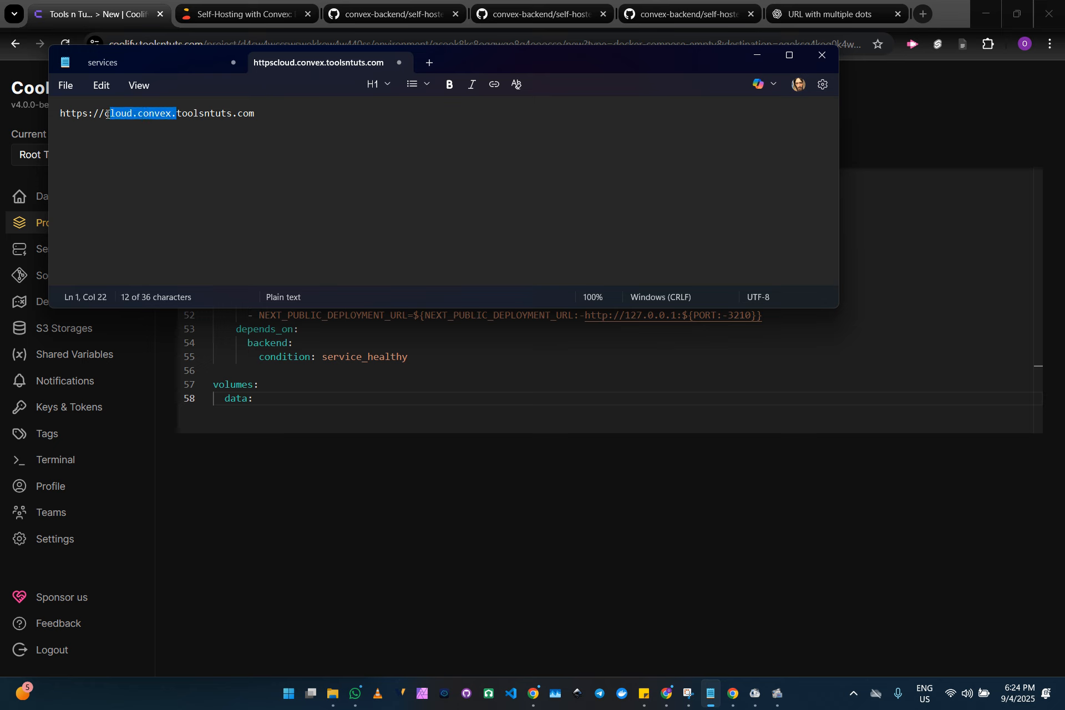
click(177, 113)
key(shift+Down)
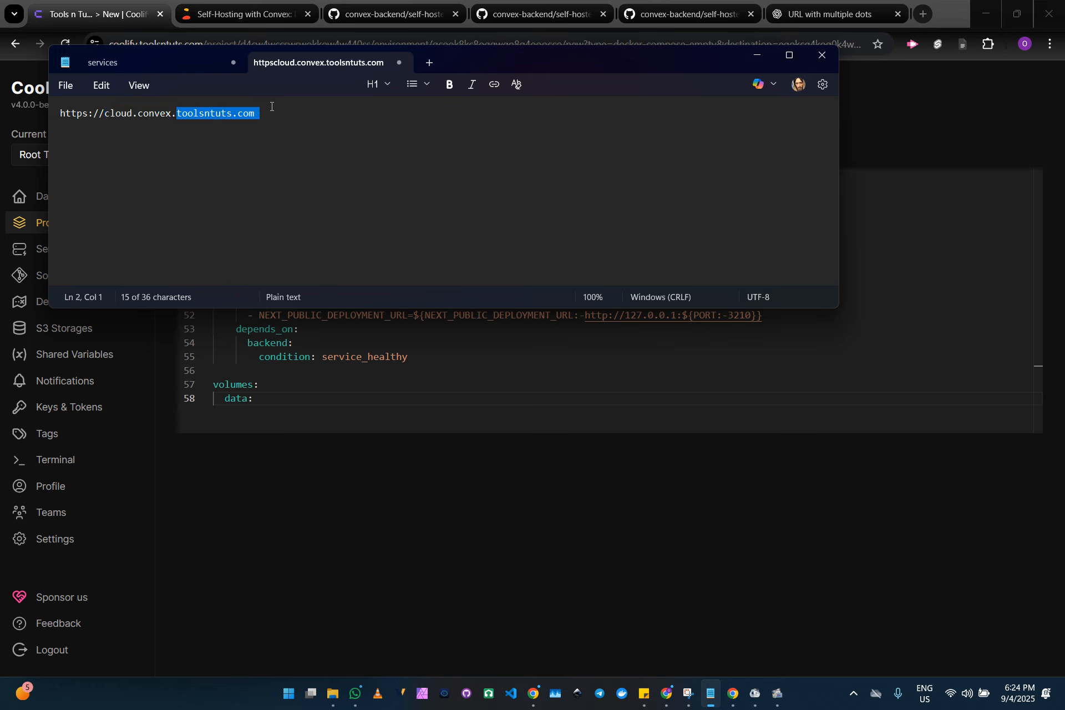
click(271, 114)
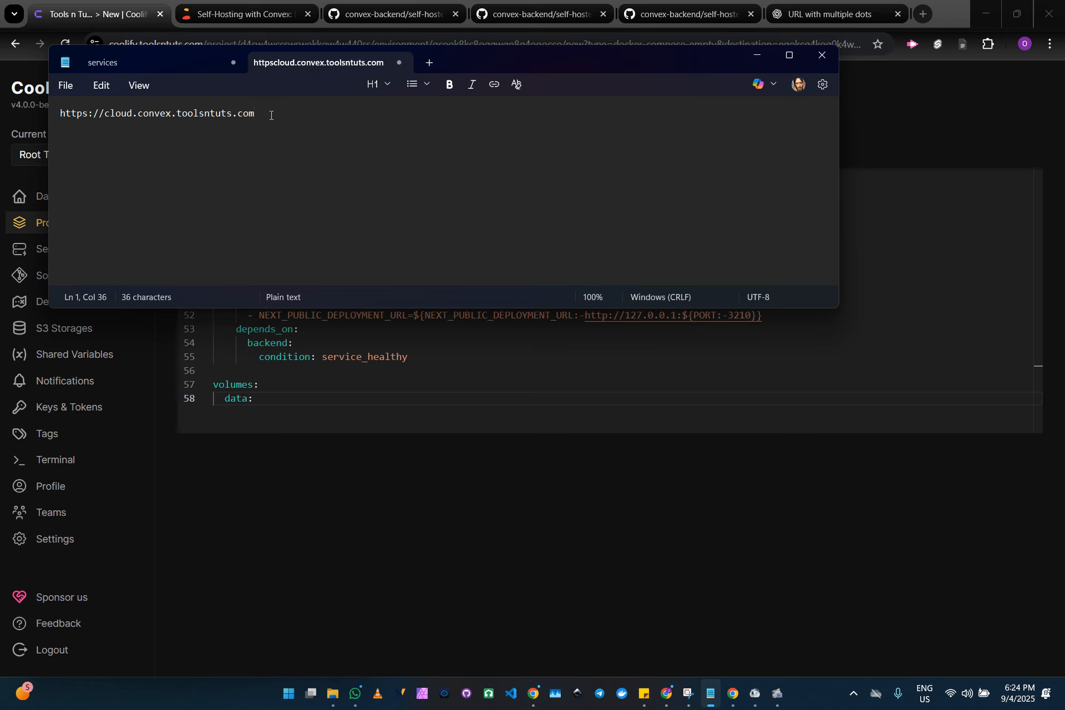
key(Return)
text(https://site.convex.toolsntuts.com)
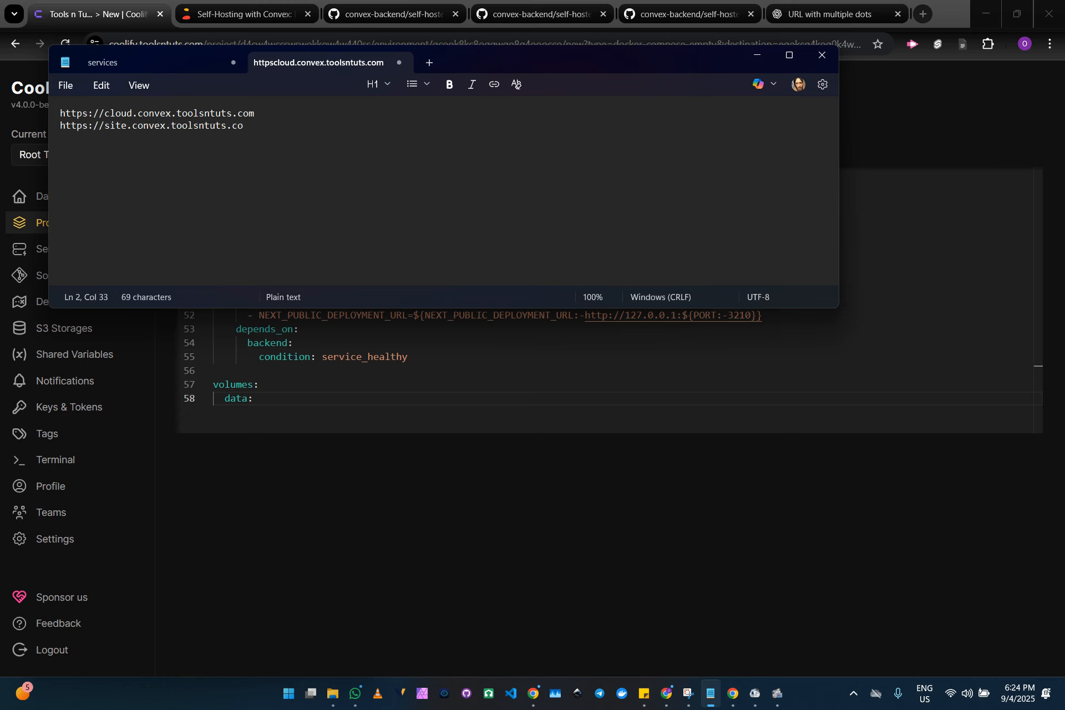
key(Return)
text(https://dashboard.convex.toolsntut)
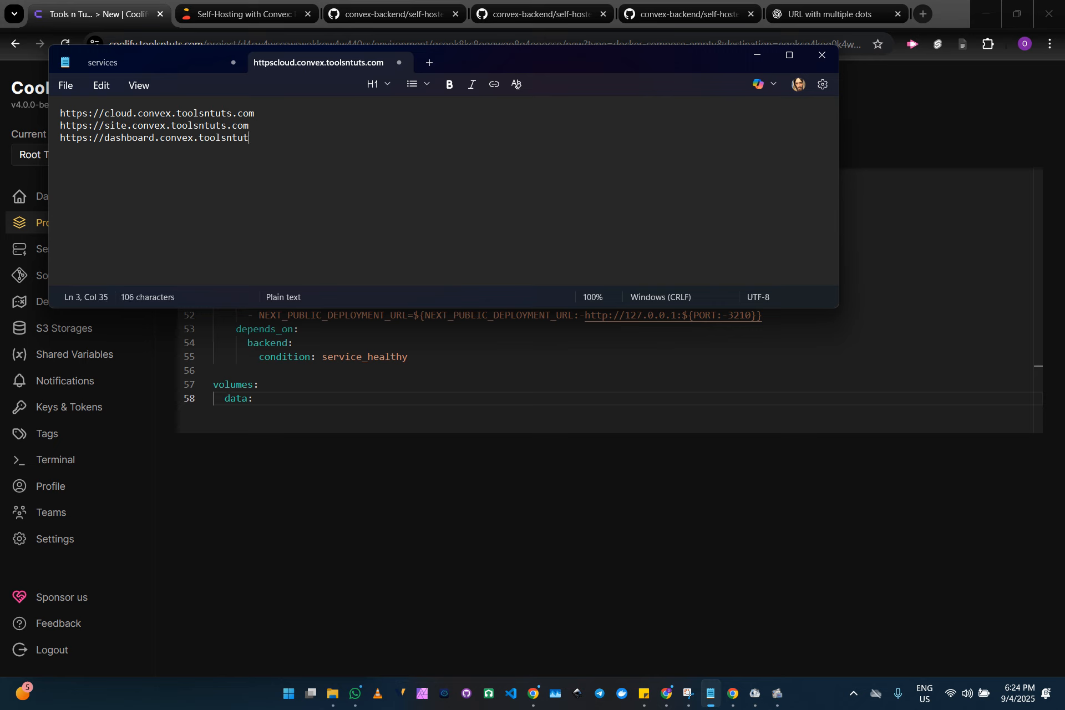
text(s.com)
drag(257, 114, 60, 113)
key(ctrl+c)
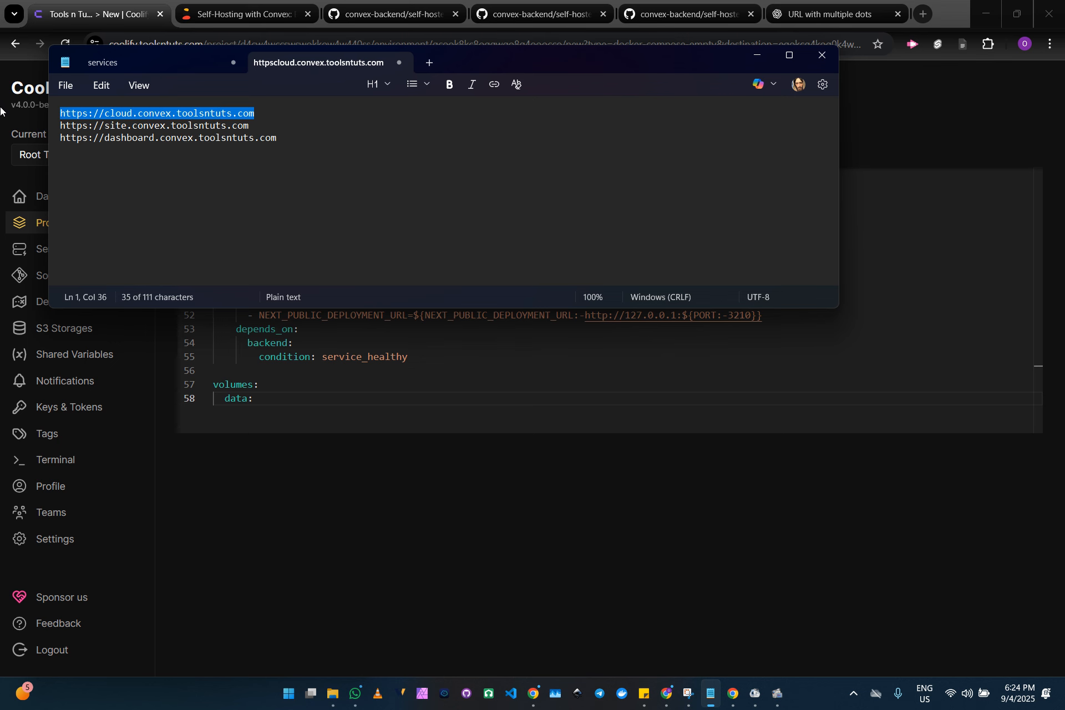
click(838, 345)
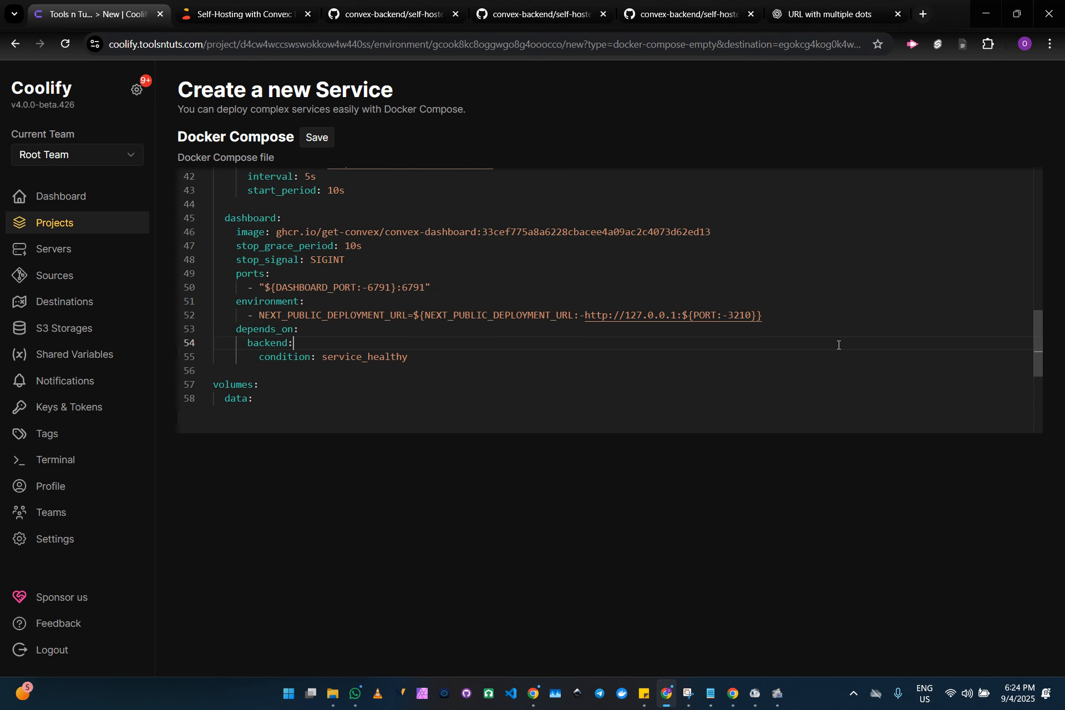
scroll(839, 345, up, 5)
scroll(839, 345, up, 4)
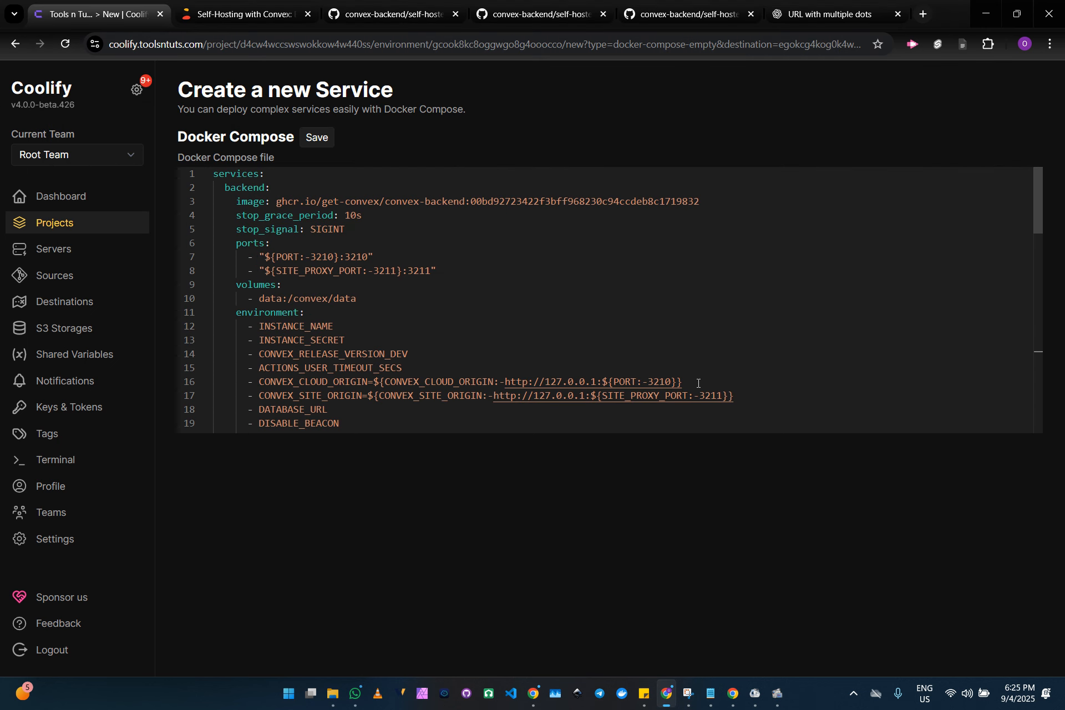
drag(685, 381, 374, 382)
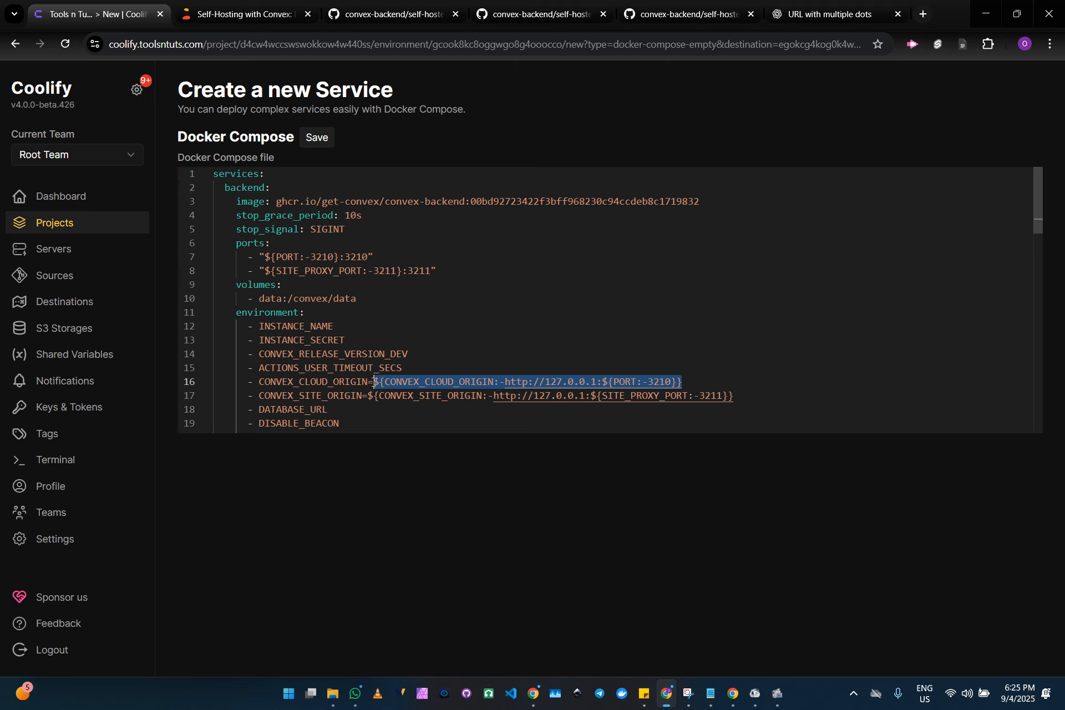
key(ctrl+v)
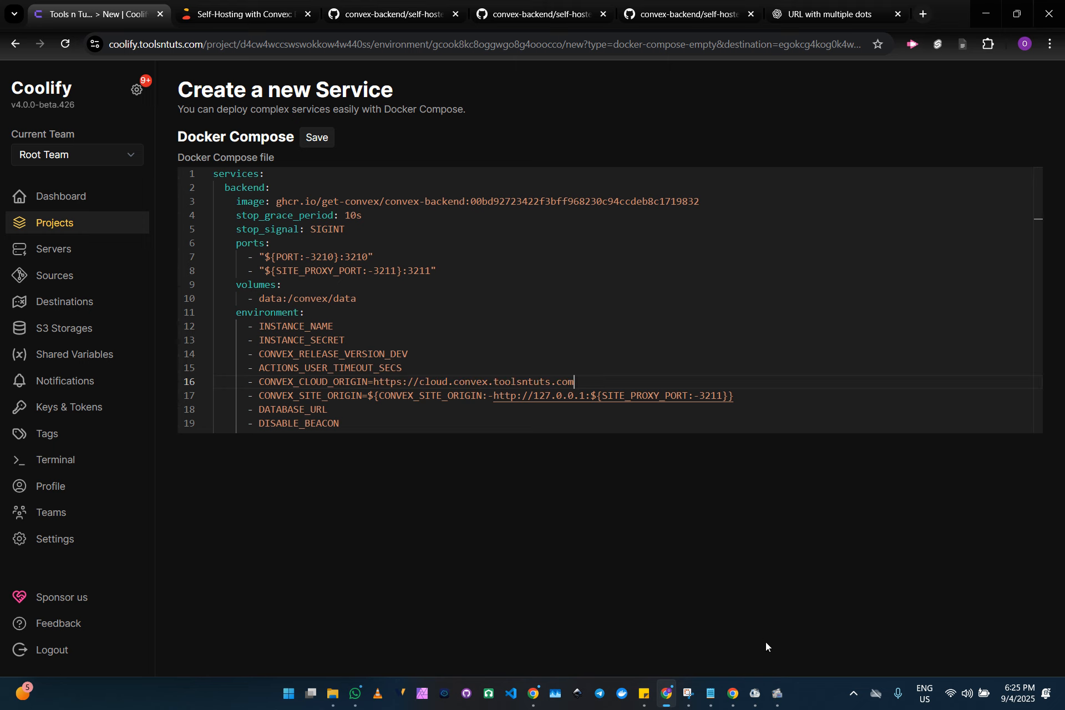
click(711, 693)
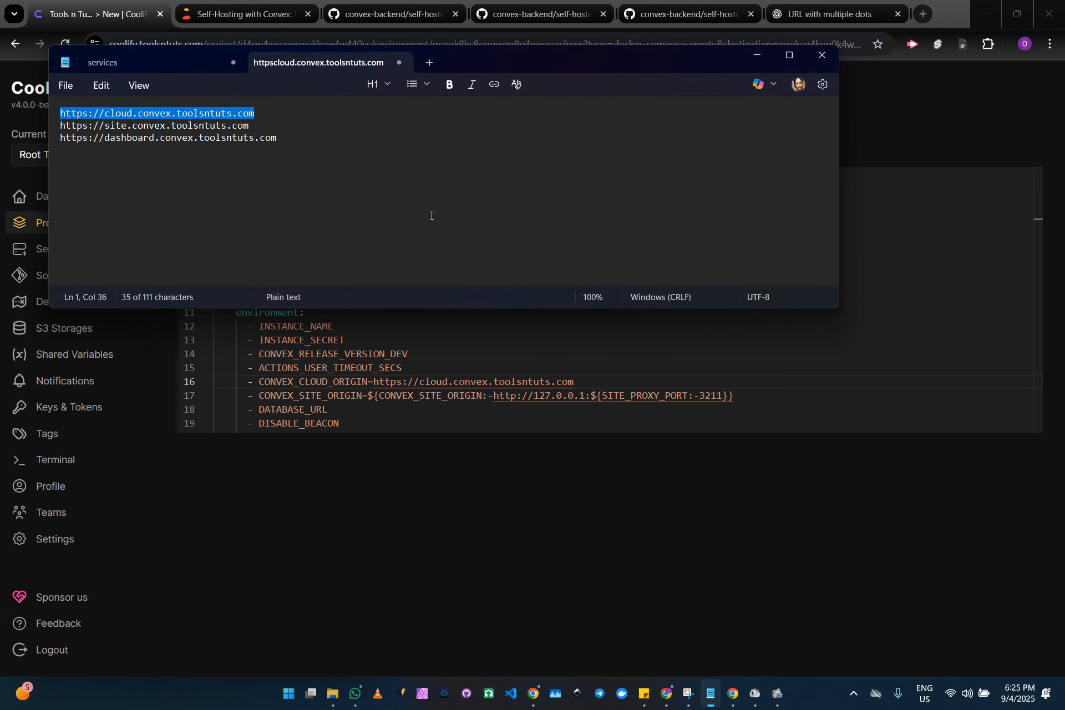
drag(255, 126, 49, 130)
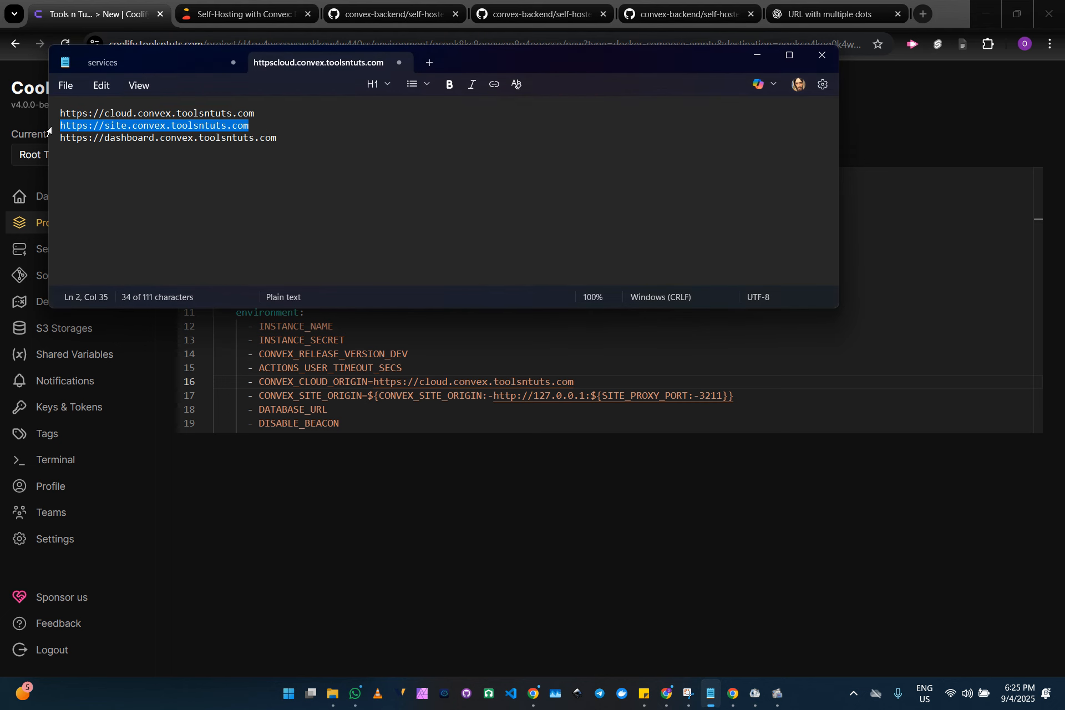
click(511, 381)
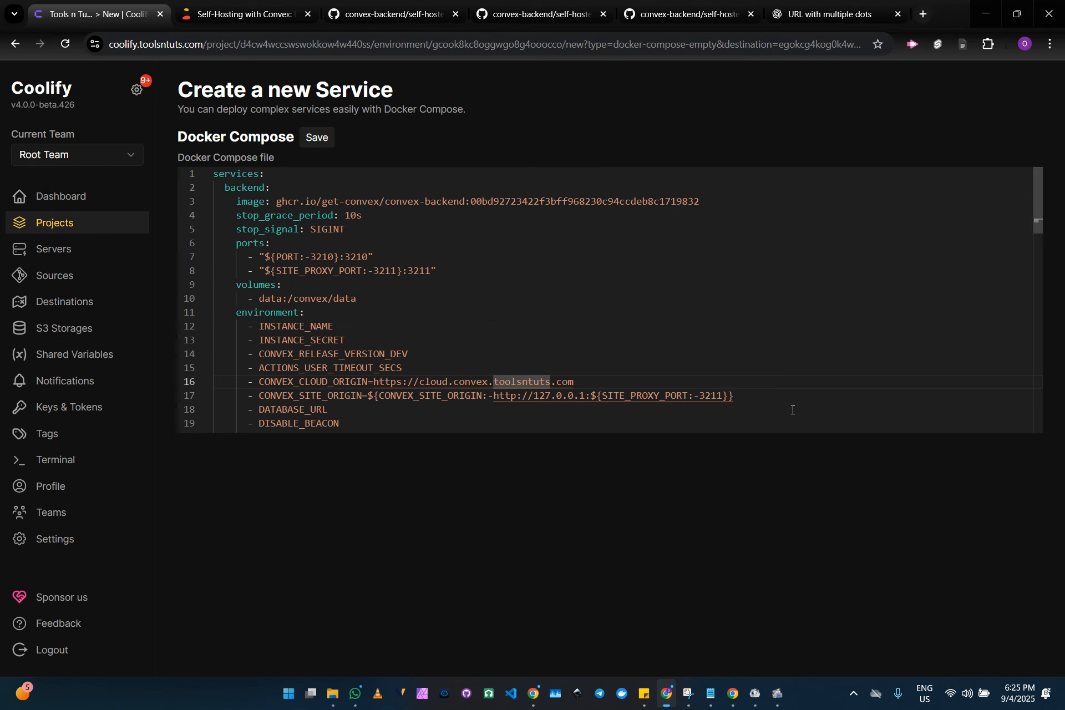
drag(753, 398, 368, 392)
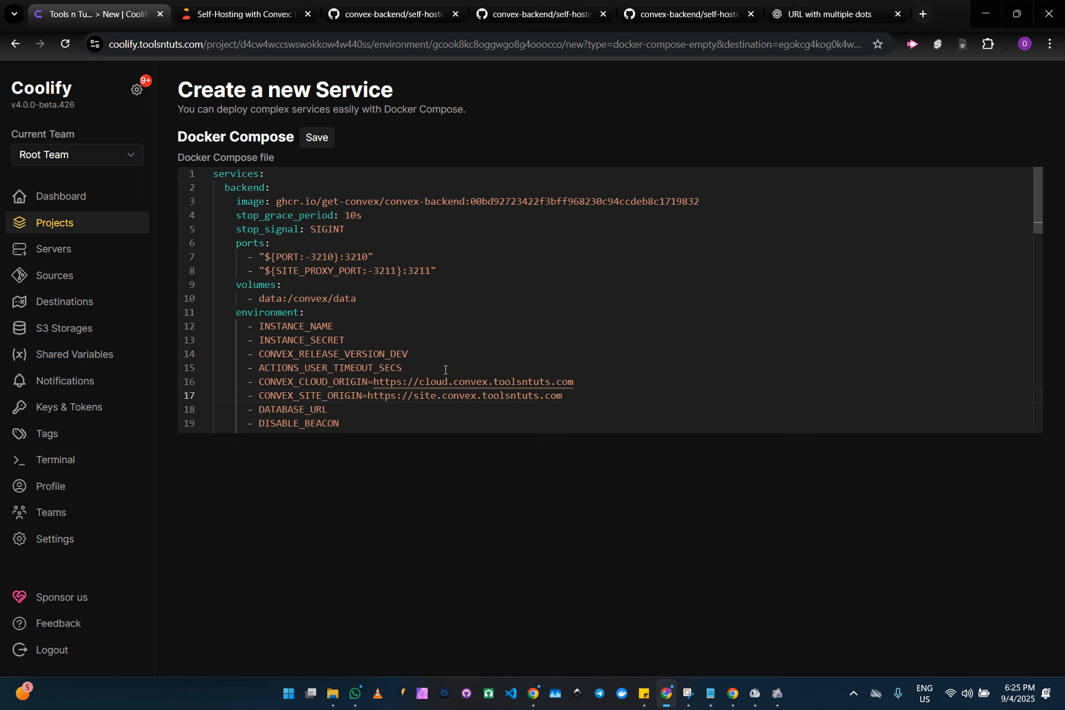
scroll(445, 369, down, 10)
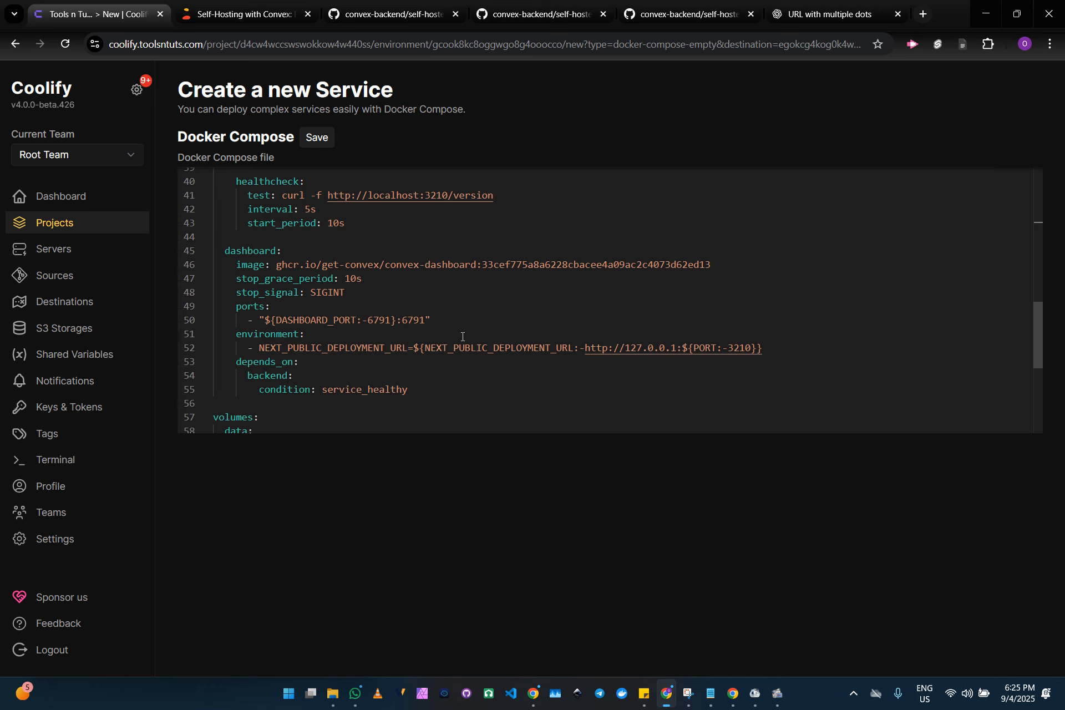
click(711, 693)
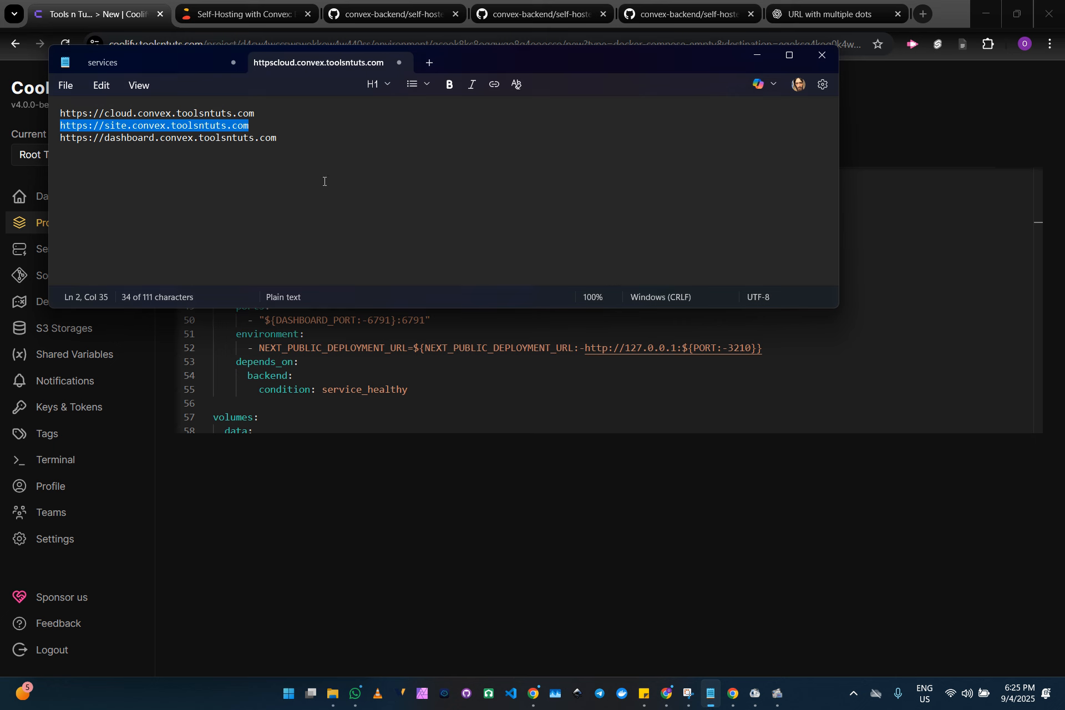
triple_click(266, 117)
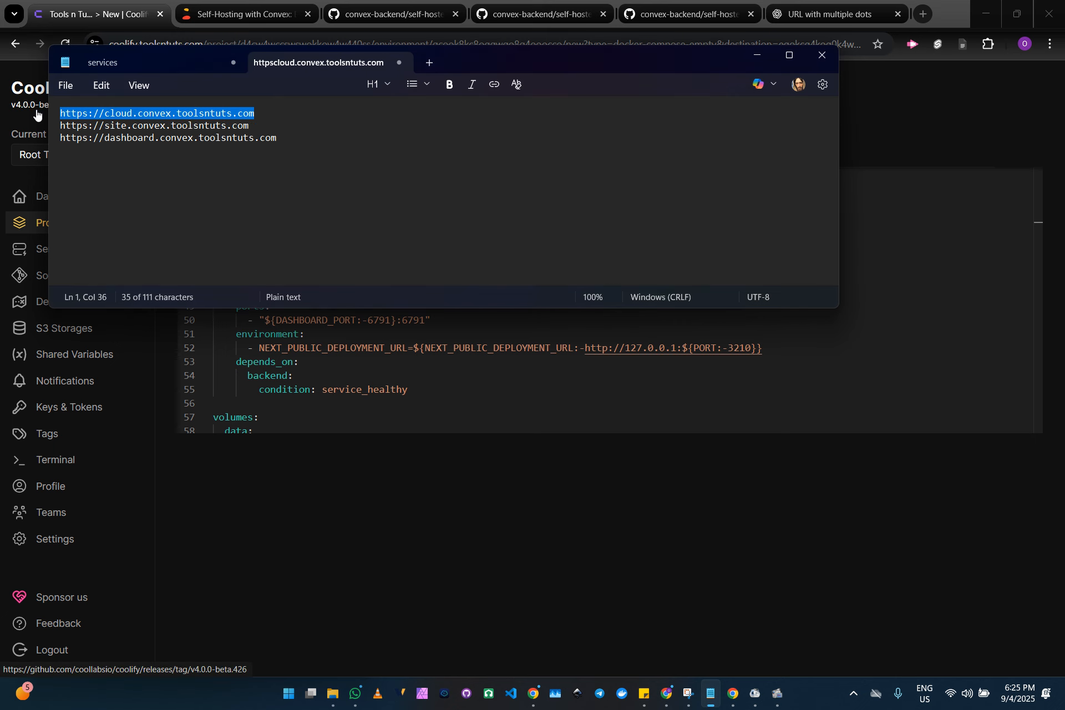
drag(770, 348, 413, 348)
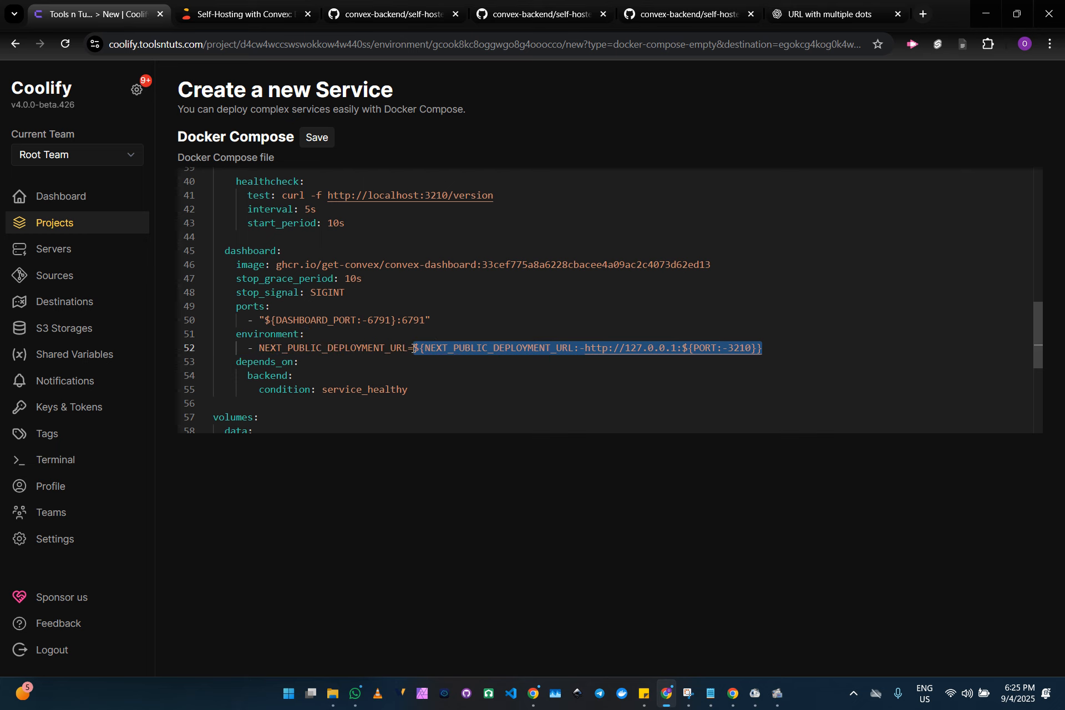
key(ctrl+v)
click(325, 141)
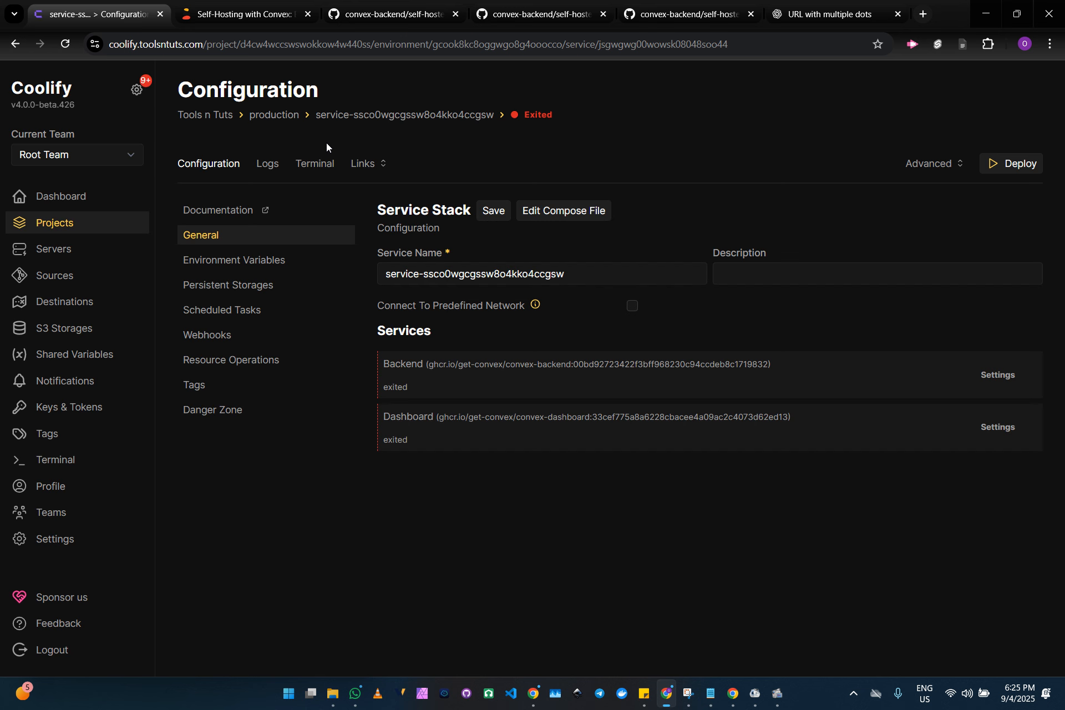
Rename the service stack as Convex and save it
triple_click(481, 275)
text(Convex)
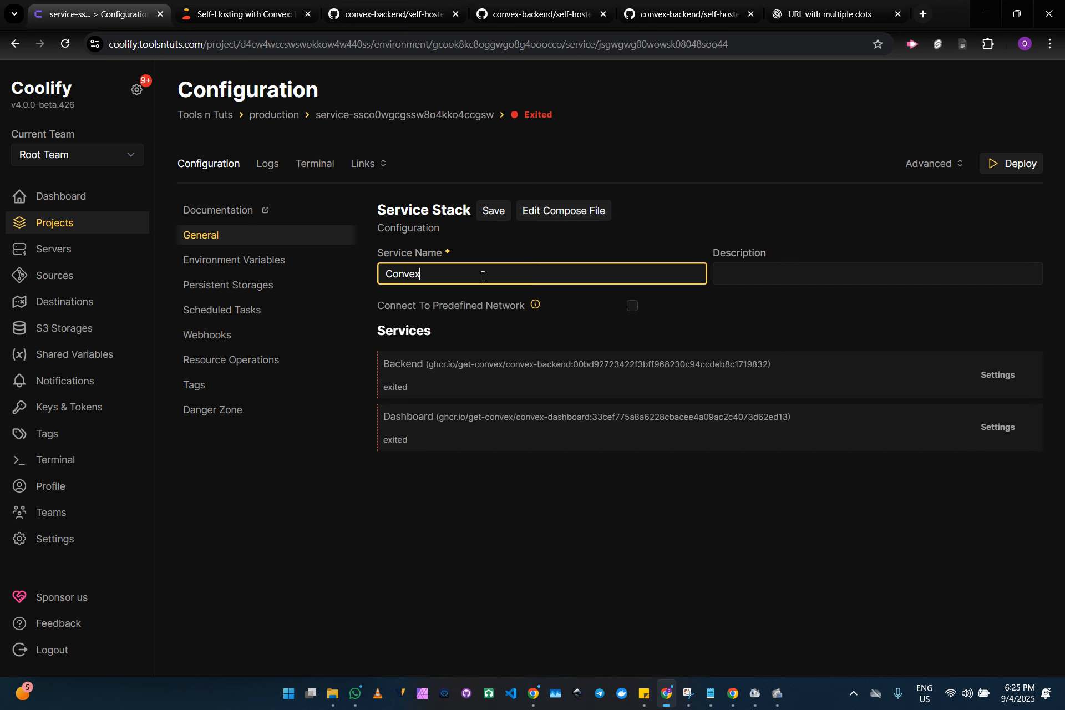
click(491, 212)
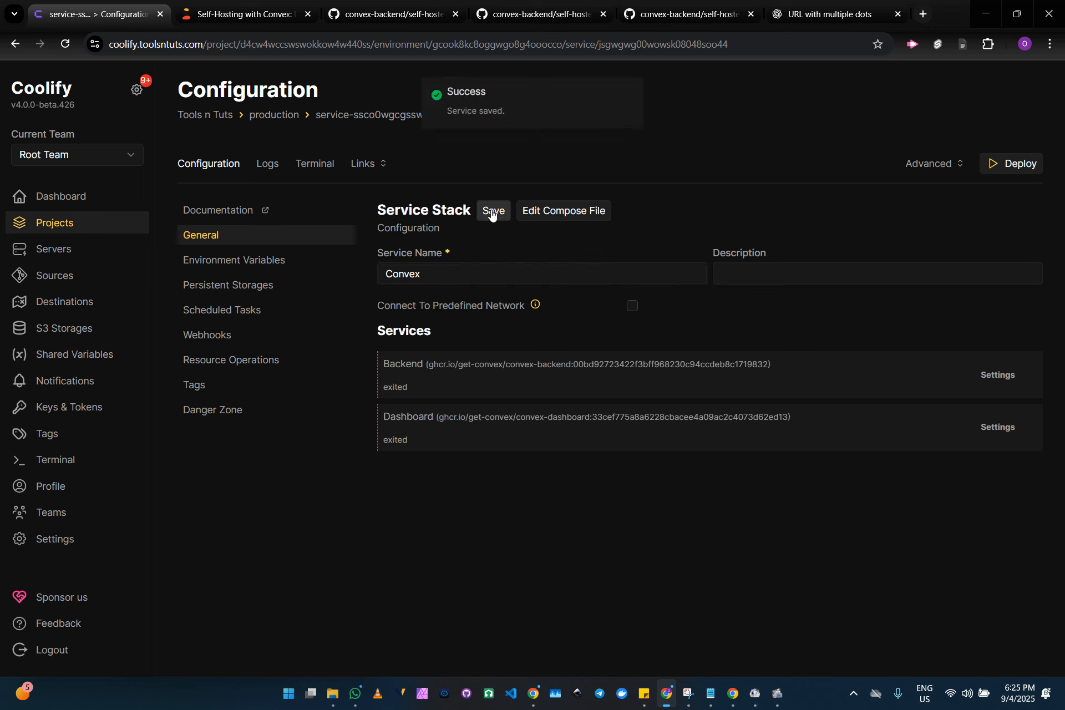
click(991, 378)
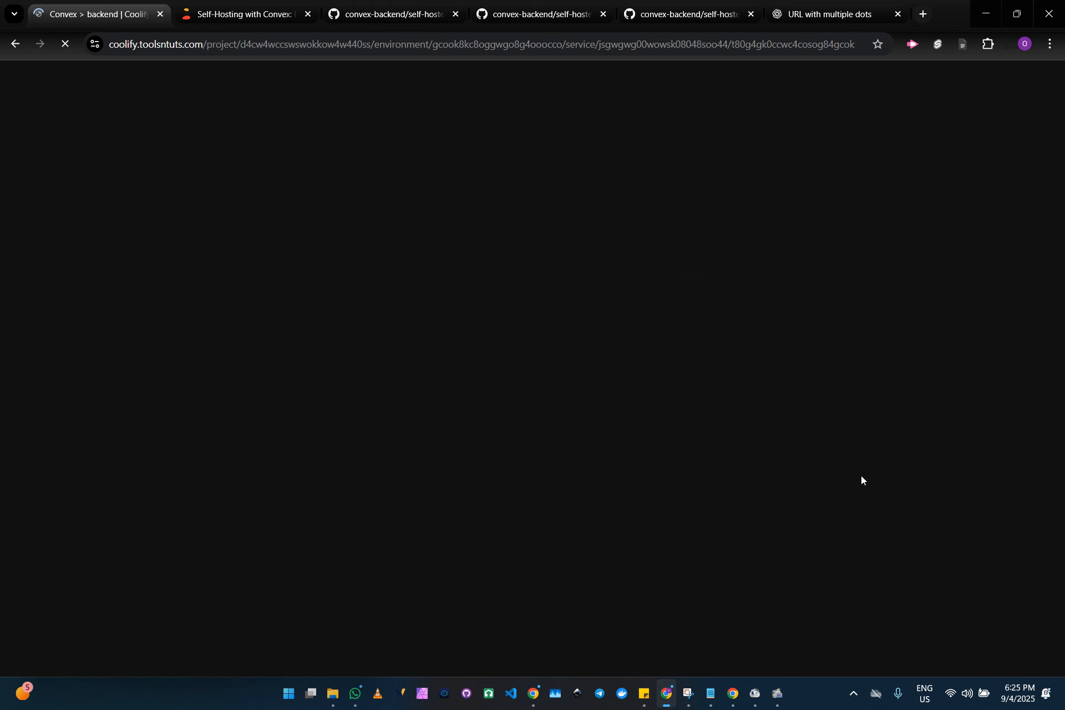
click(713, 693)
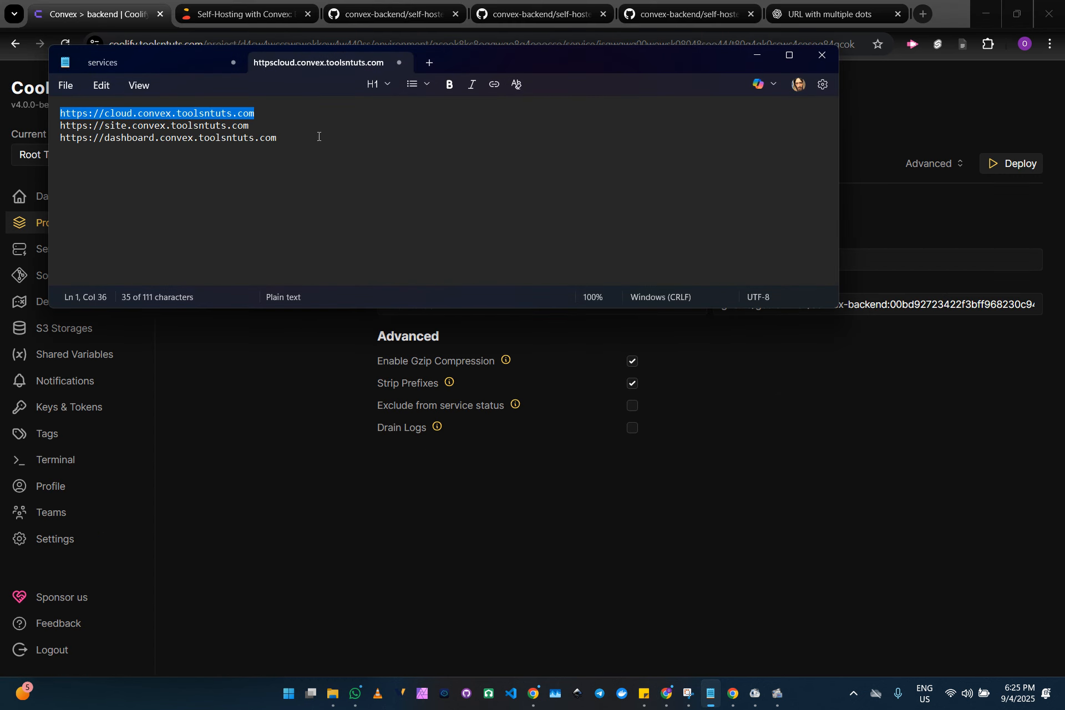
right_click(190, 113)
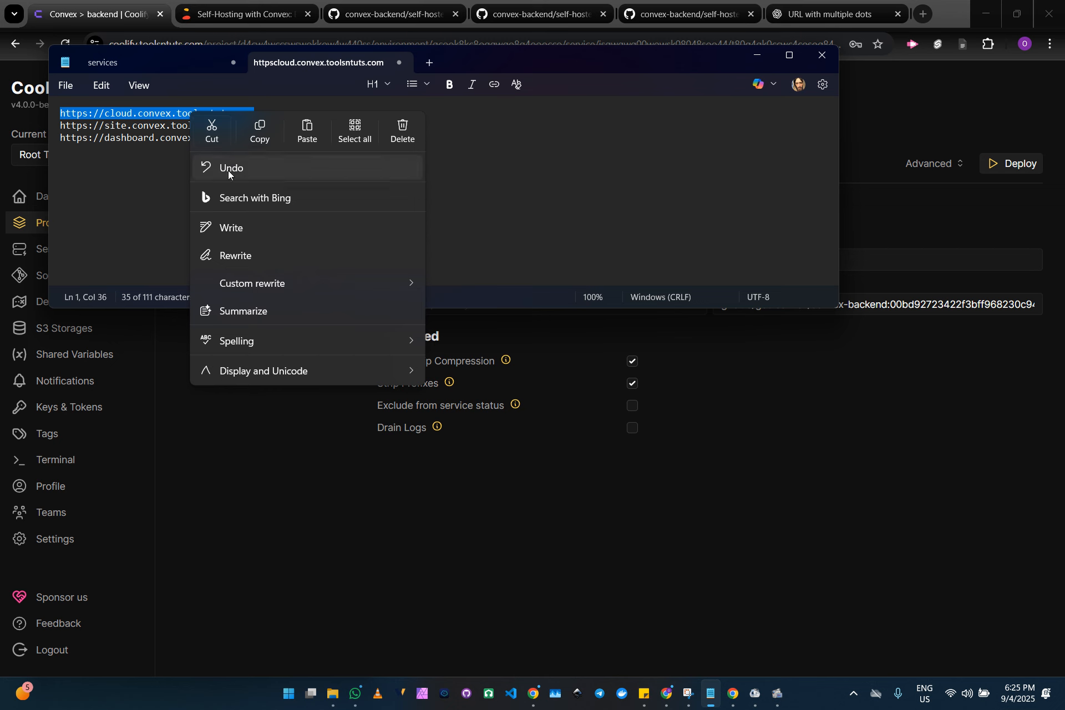
click(261, 133)
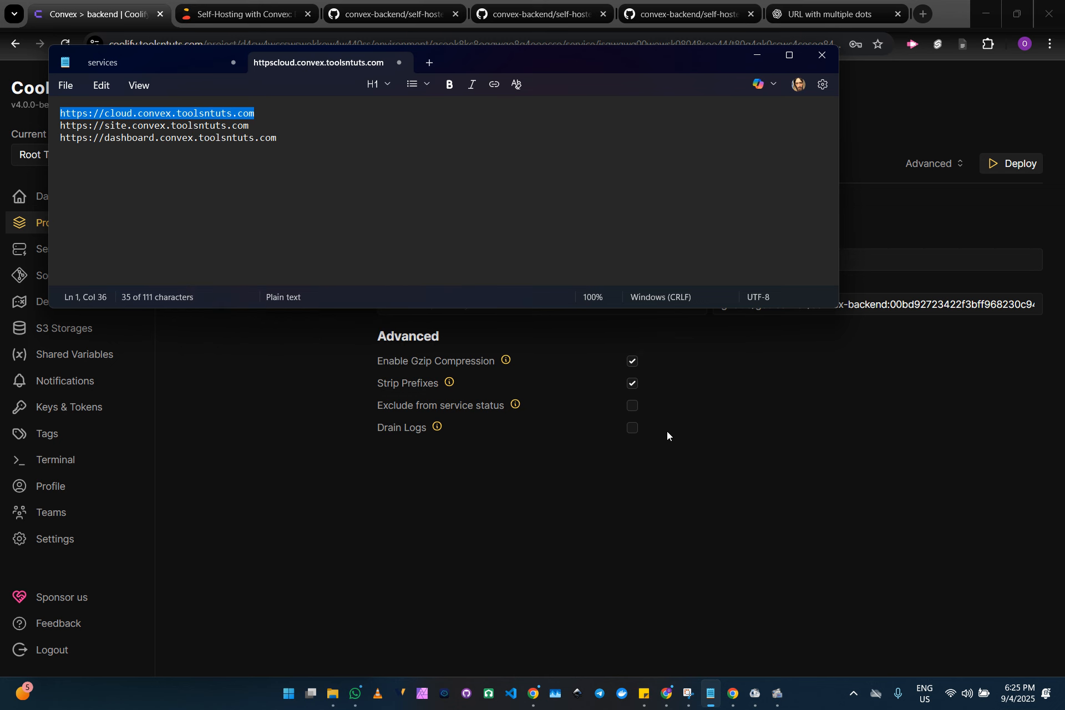
click(688, 498)
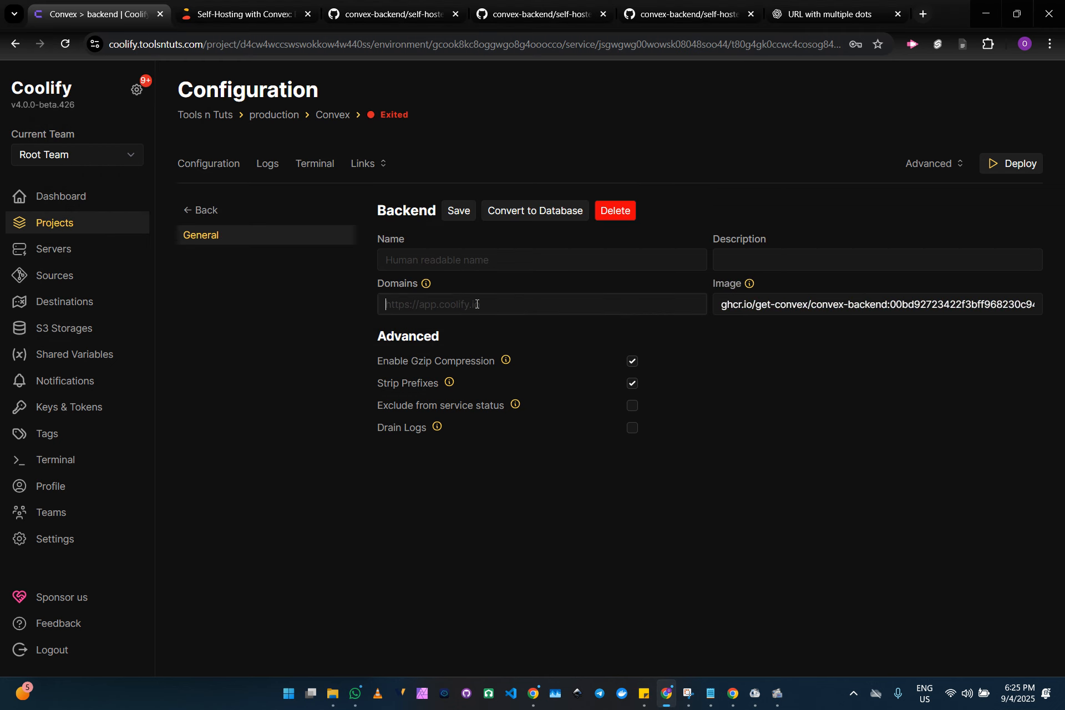
key(ctrl+v)
click(459, 210)
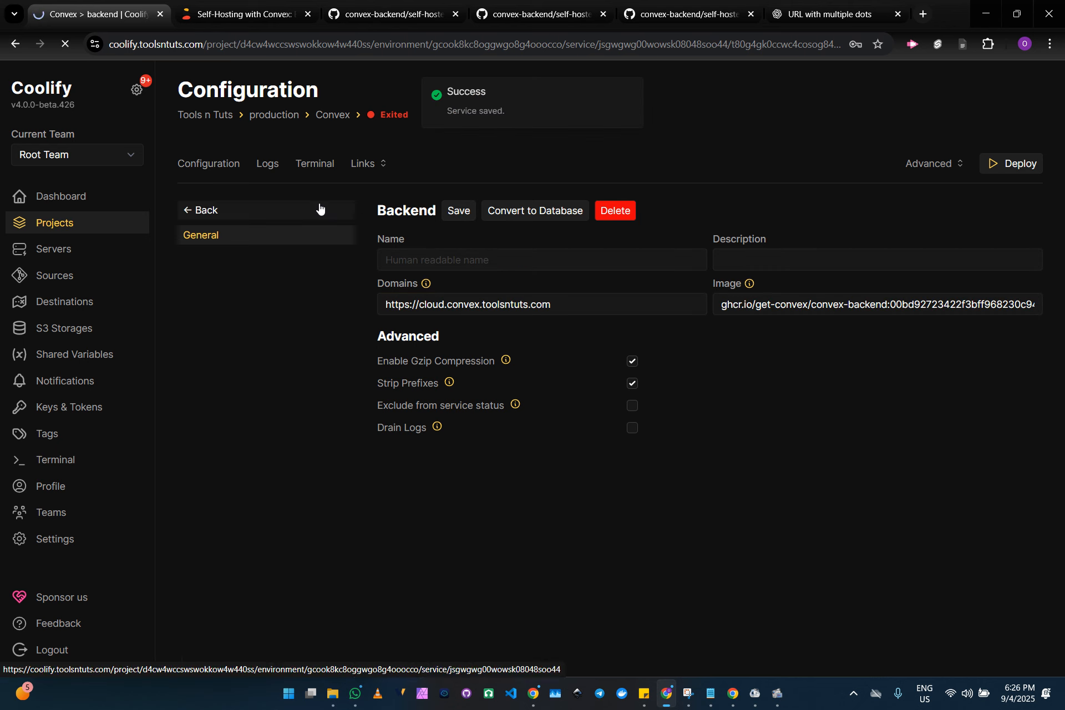
click(319, 208)
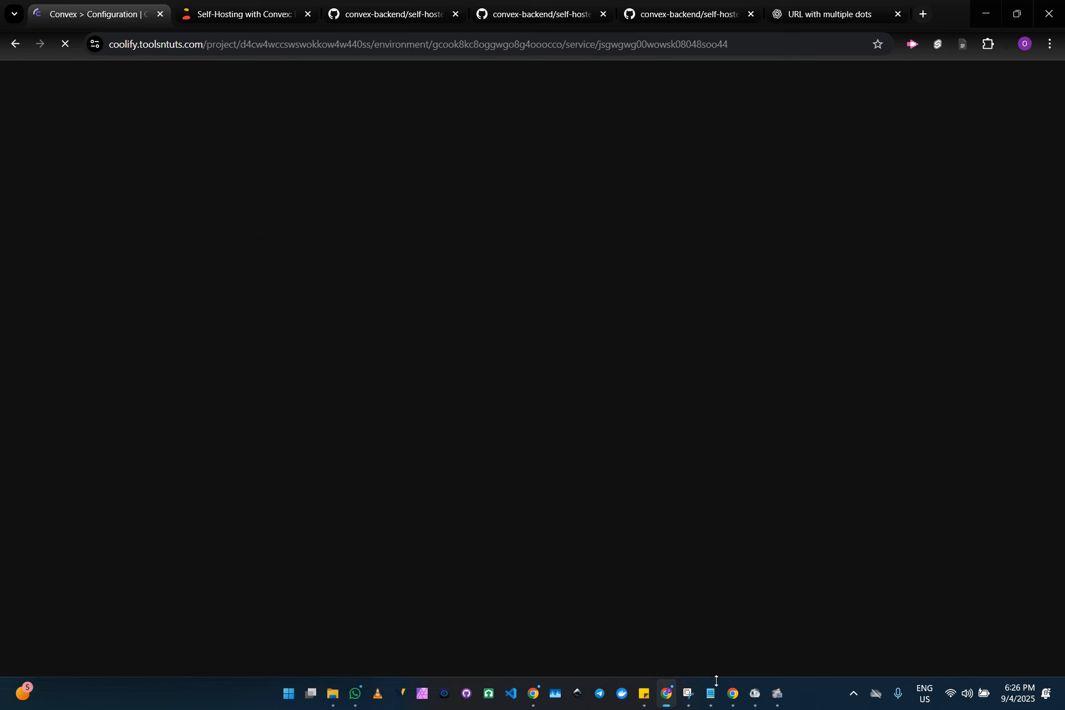
click(710, 693)
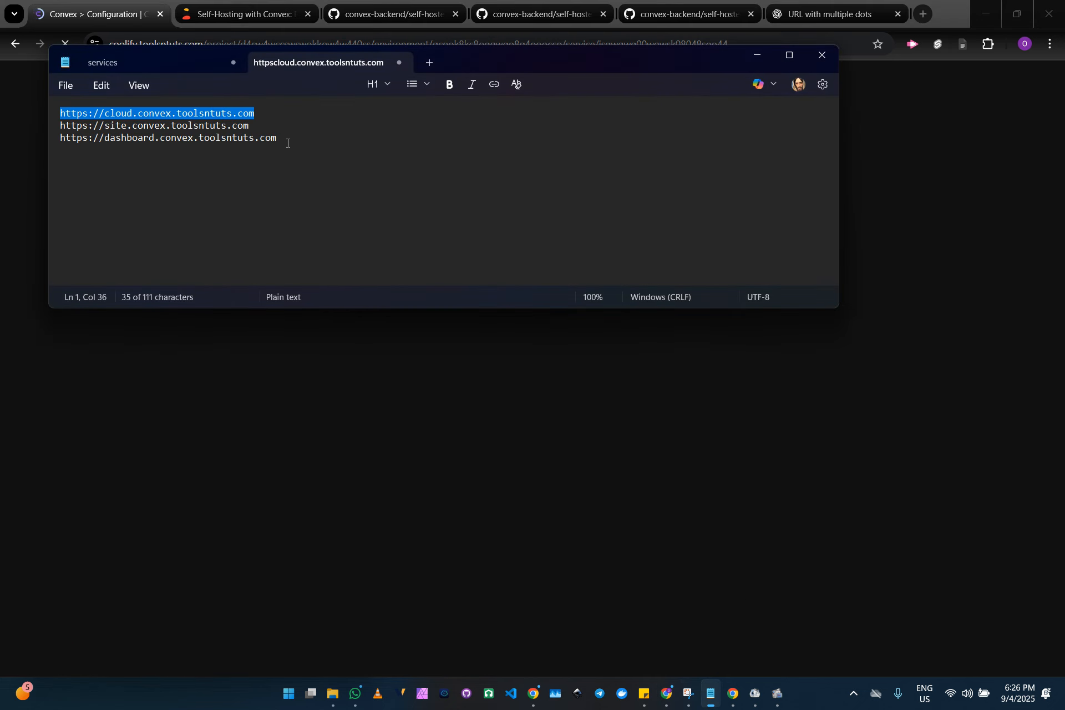
triple_click(288, 139)
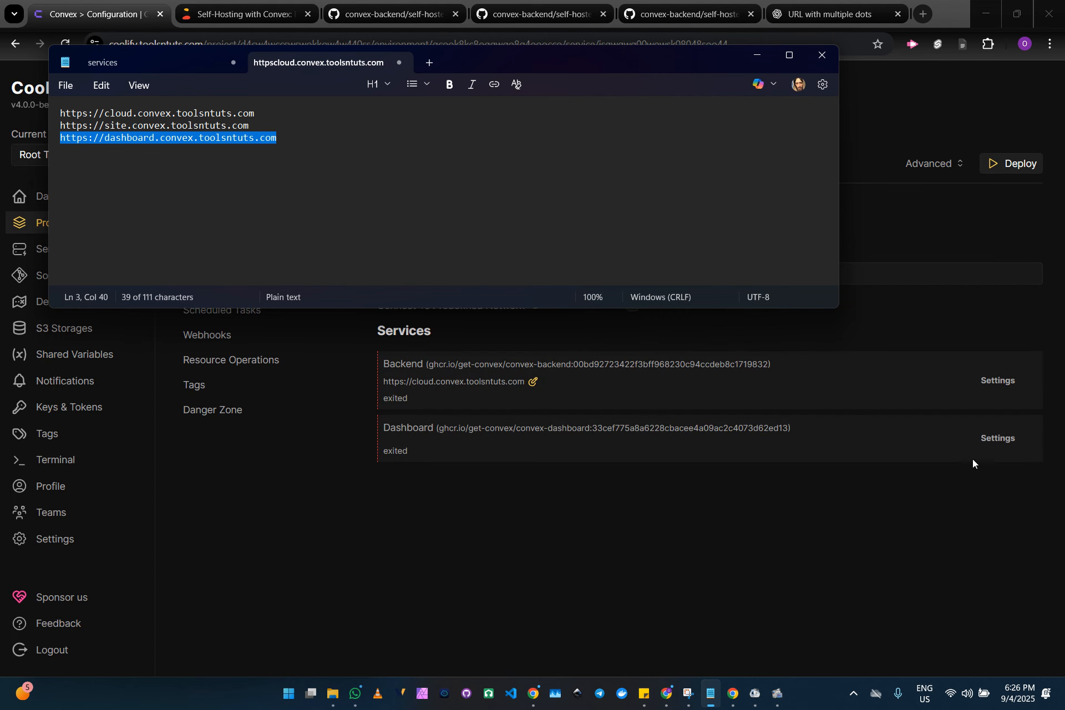
click(1001, 440)
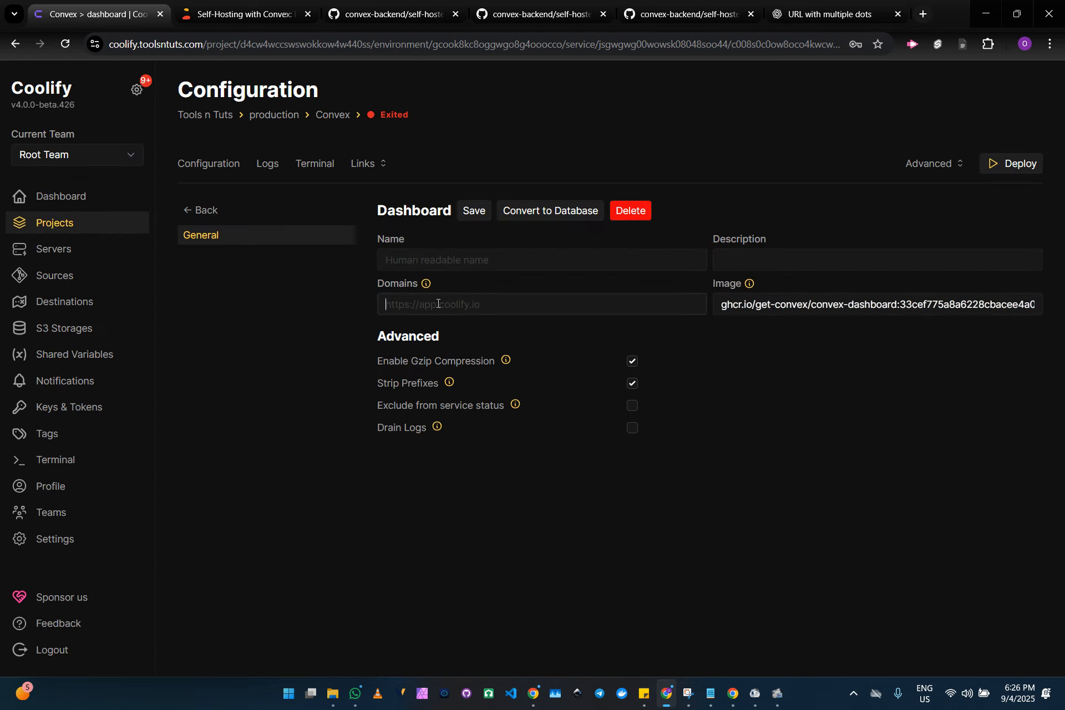
click(437, 304)
click(475, 210)
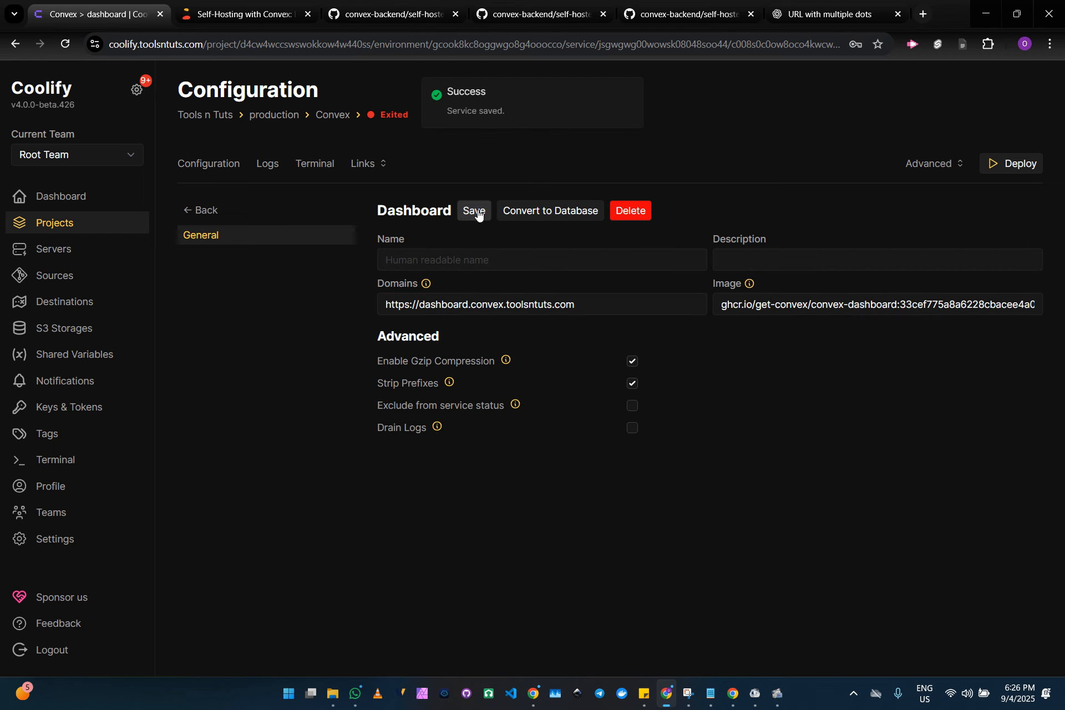
click(220, 218)
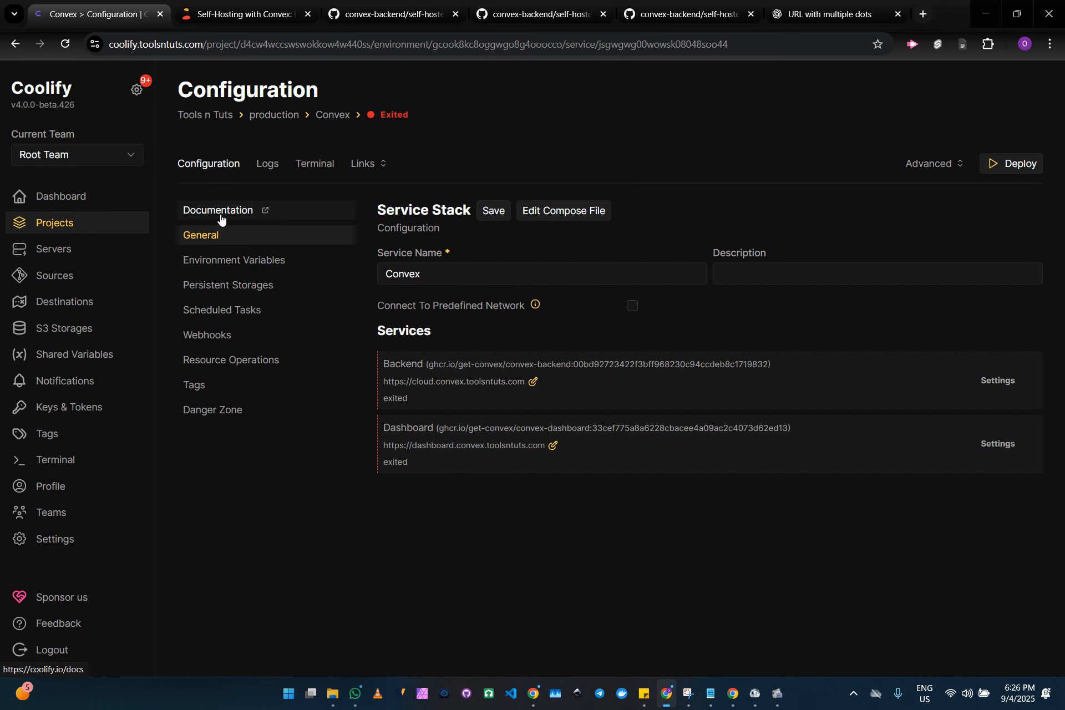
Review the Convex service's environment variables in developer view and deploy the service
click(230, 267)
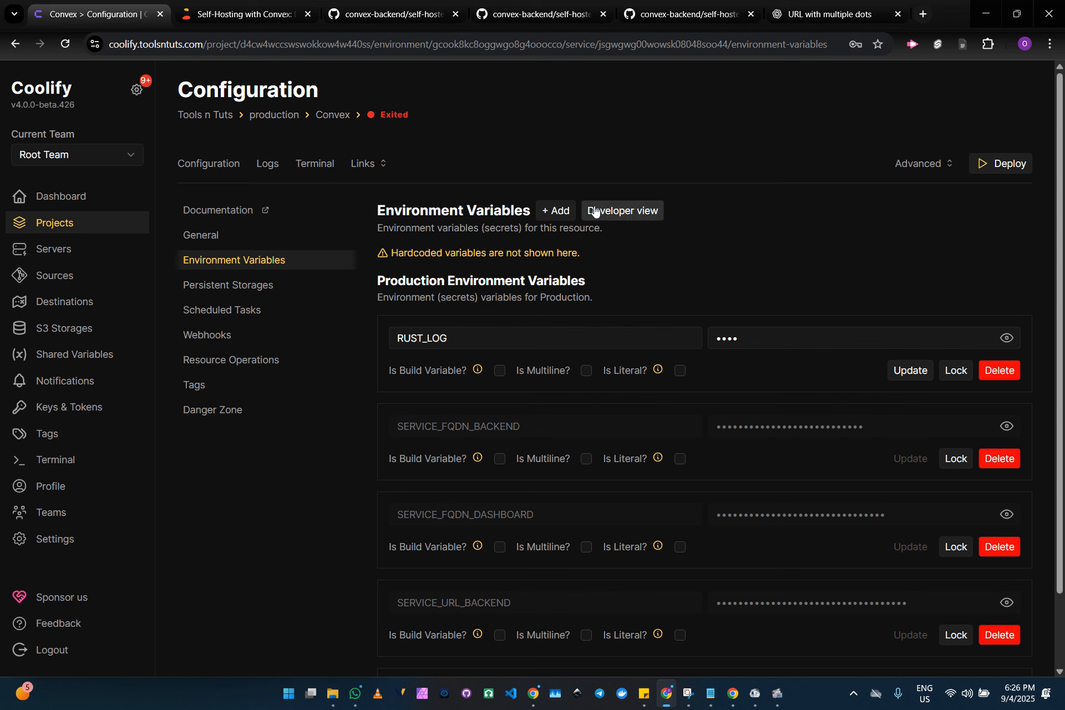
click(602, 211)
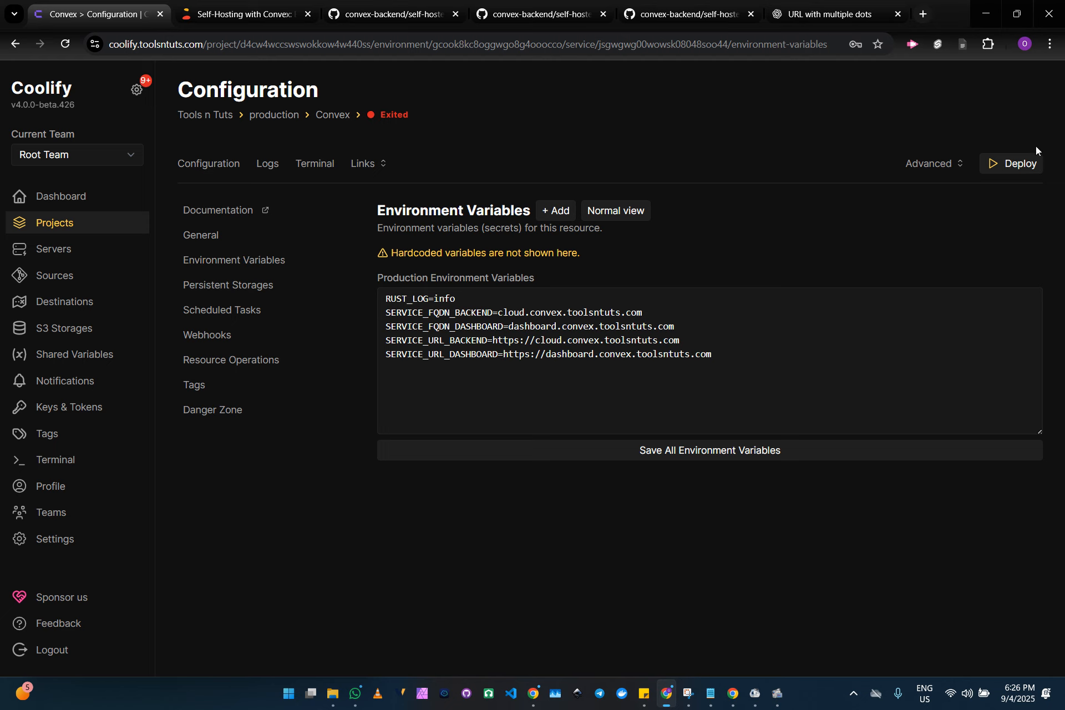
click(1017, 165)
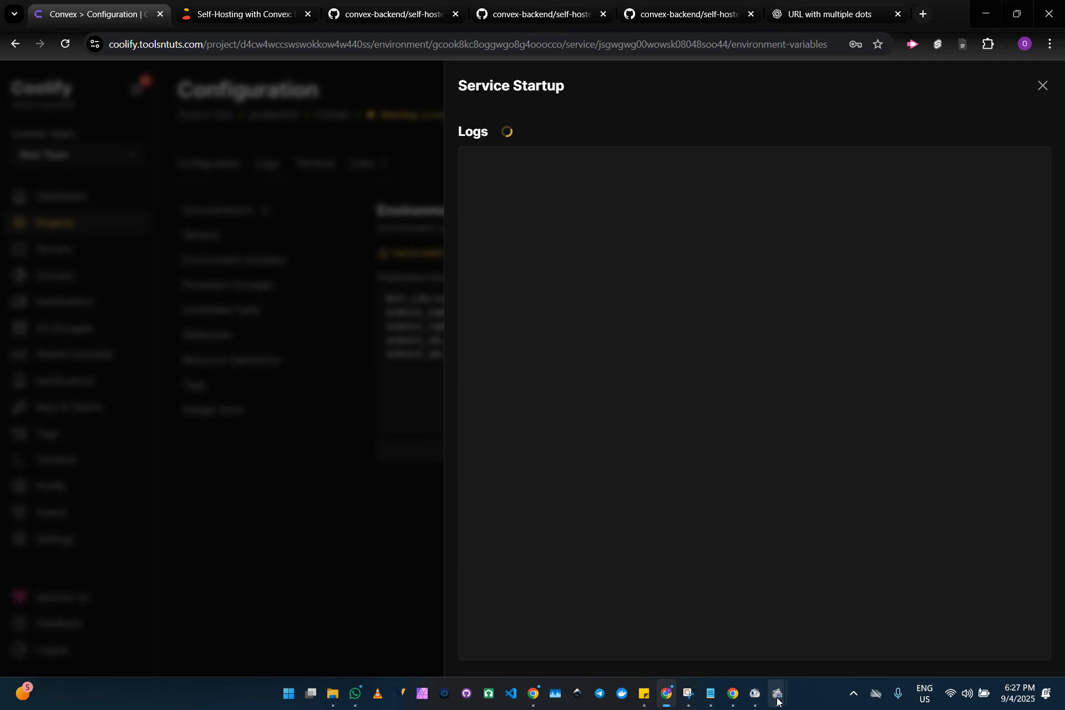
mouse_move(775, 694)
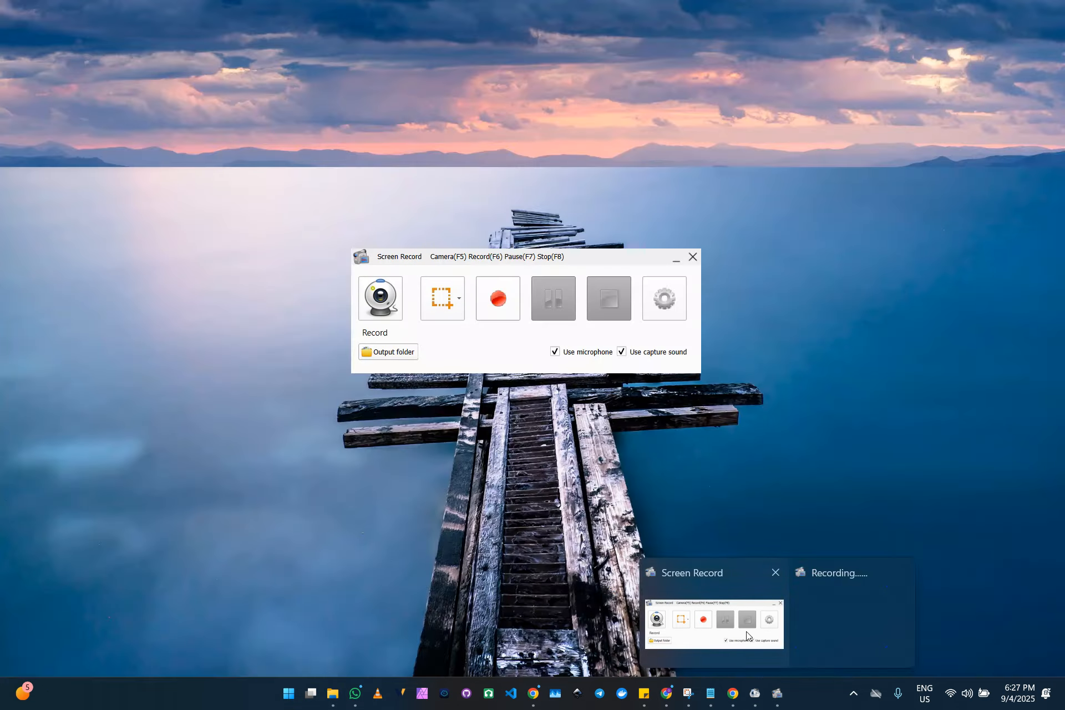
click(714, 624)
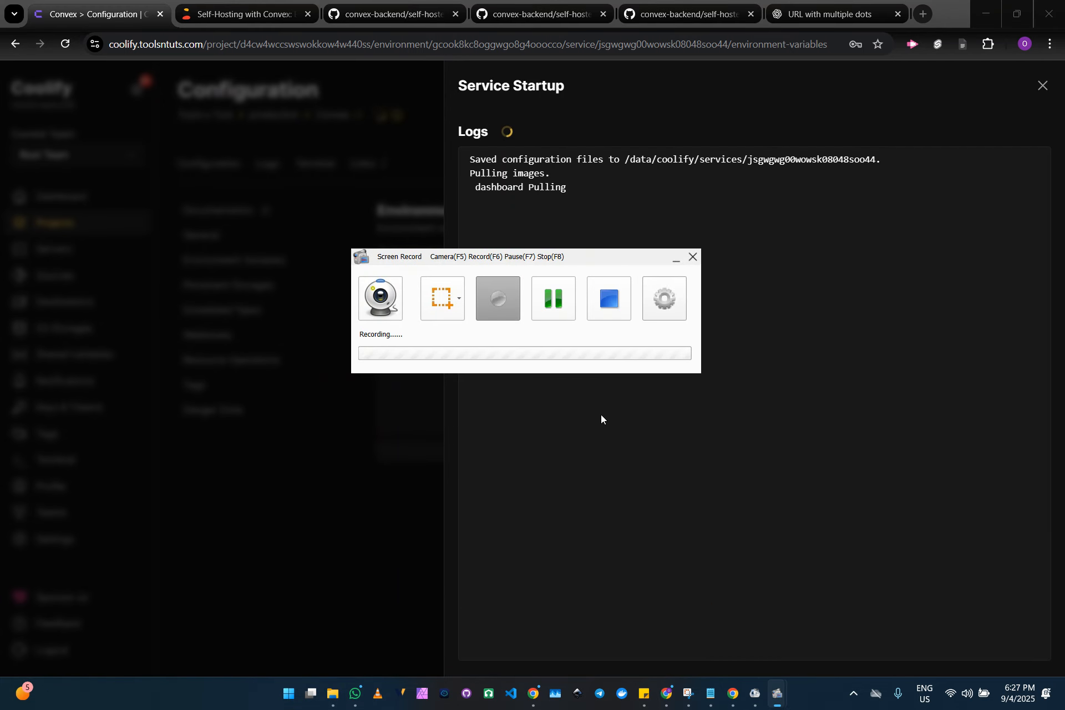
click(562, 315)
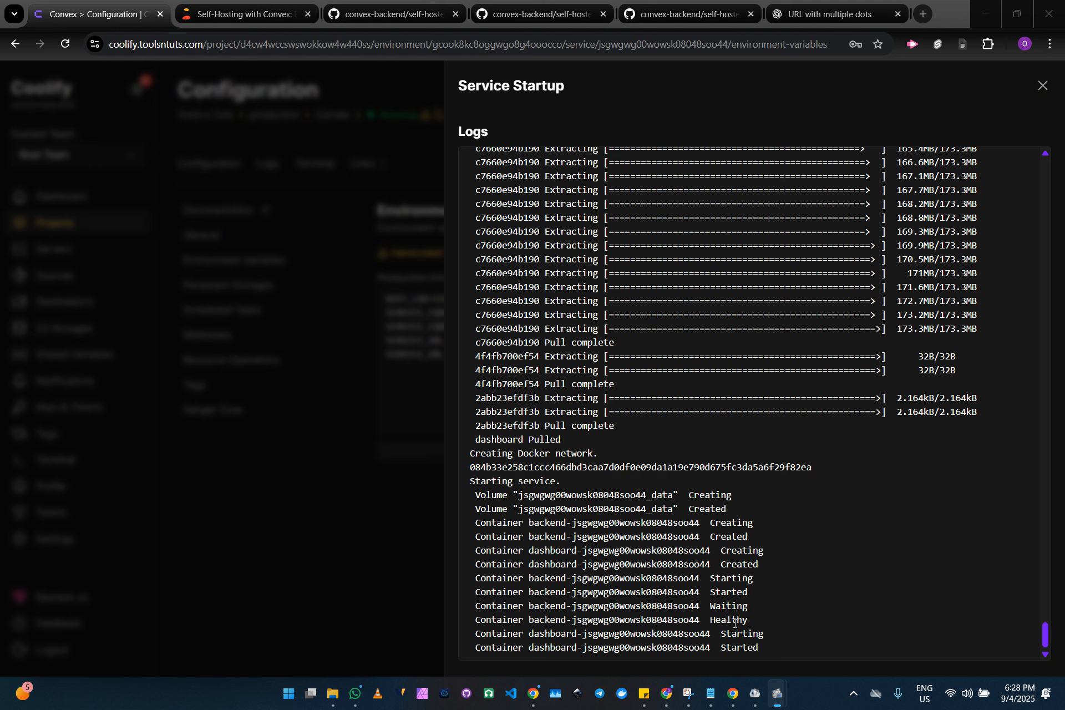
Close the service startup log and look up the admin key generation command in the Convex self-hosting article
click(1047, 86)
click(1042, 86)
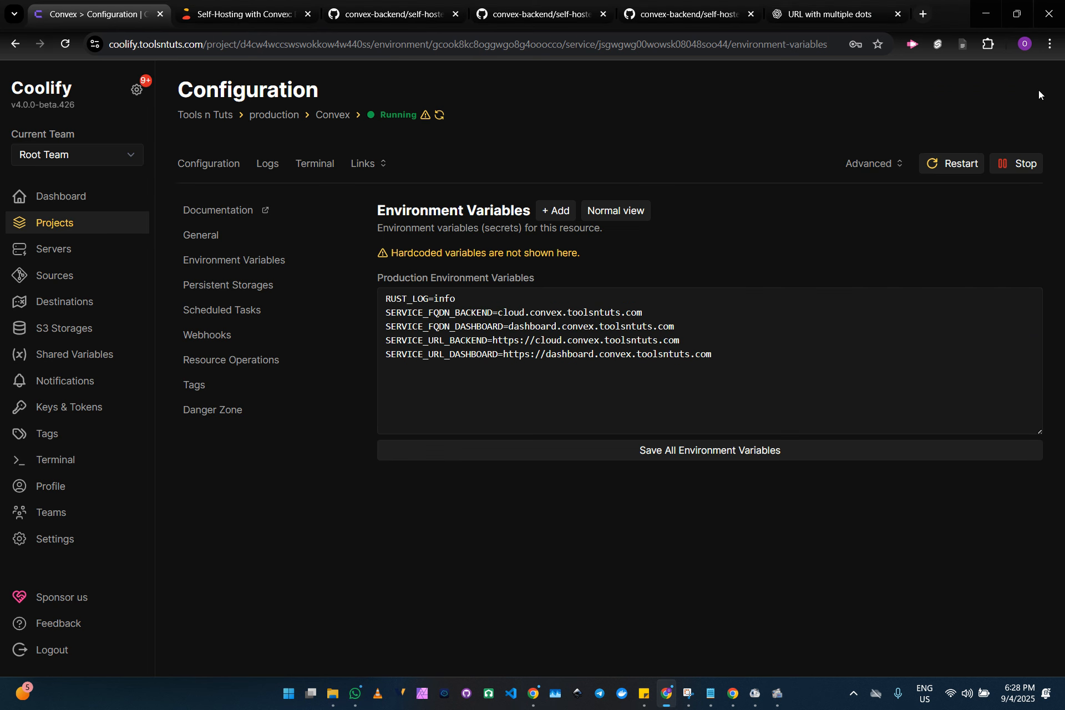
click(235, 5)
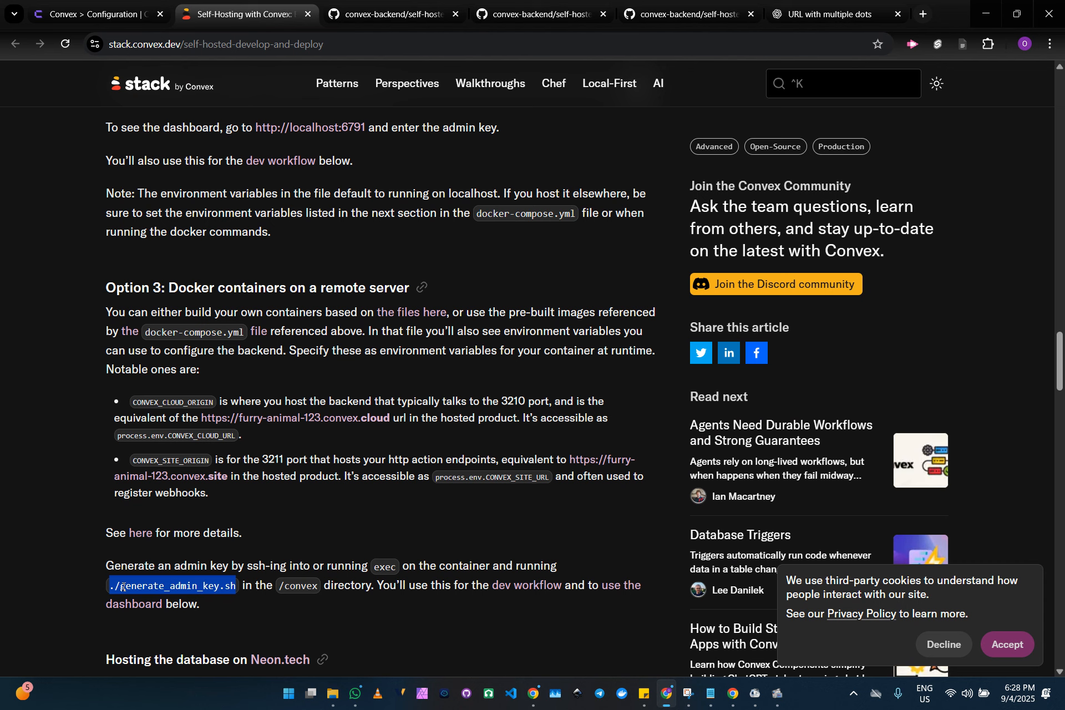
Return to the Convex service in Coolify and connect its terminal to the backend container on localhost
click(95, 6)
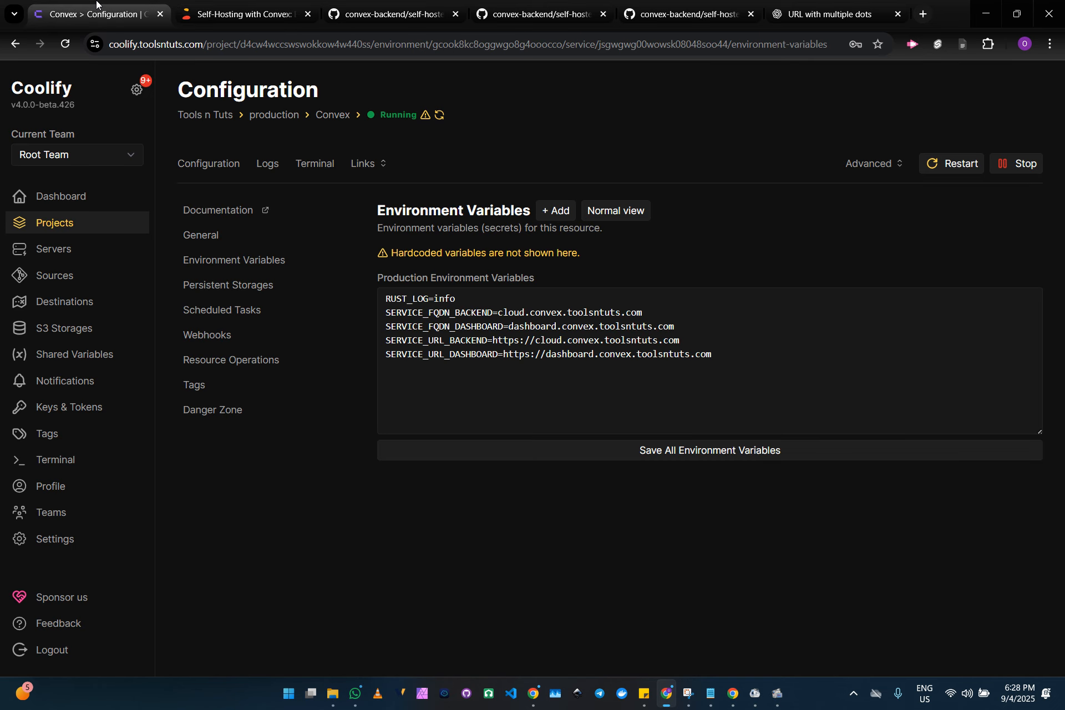
click(308, 166)
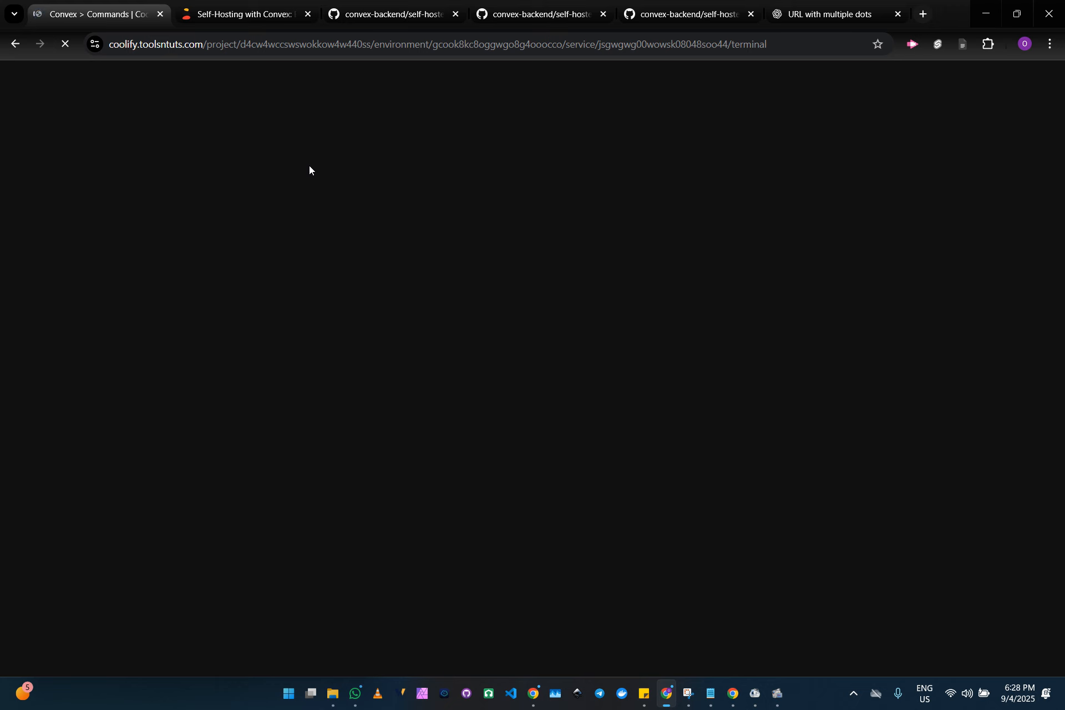
click(311, 261)
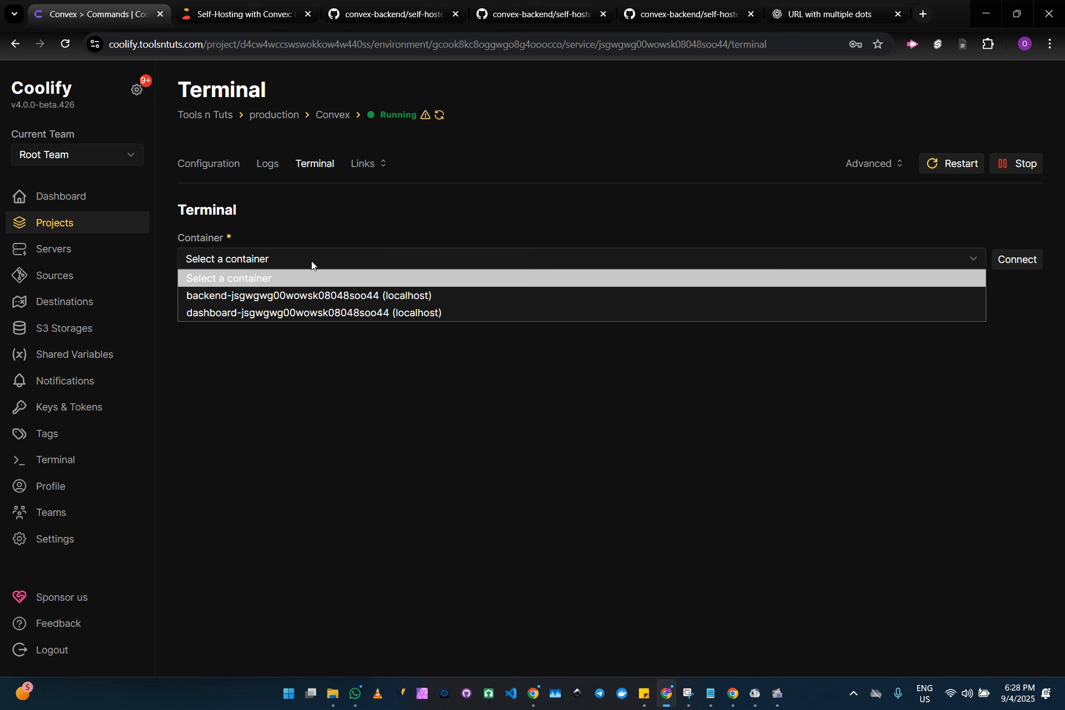
click(300, 296)
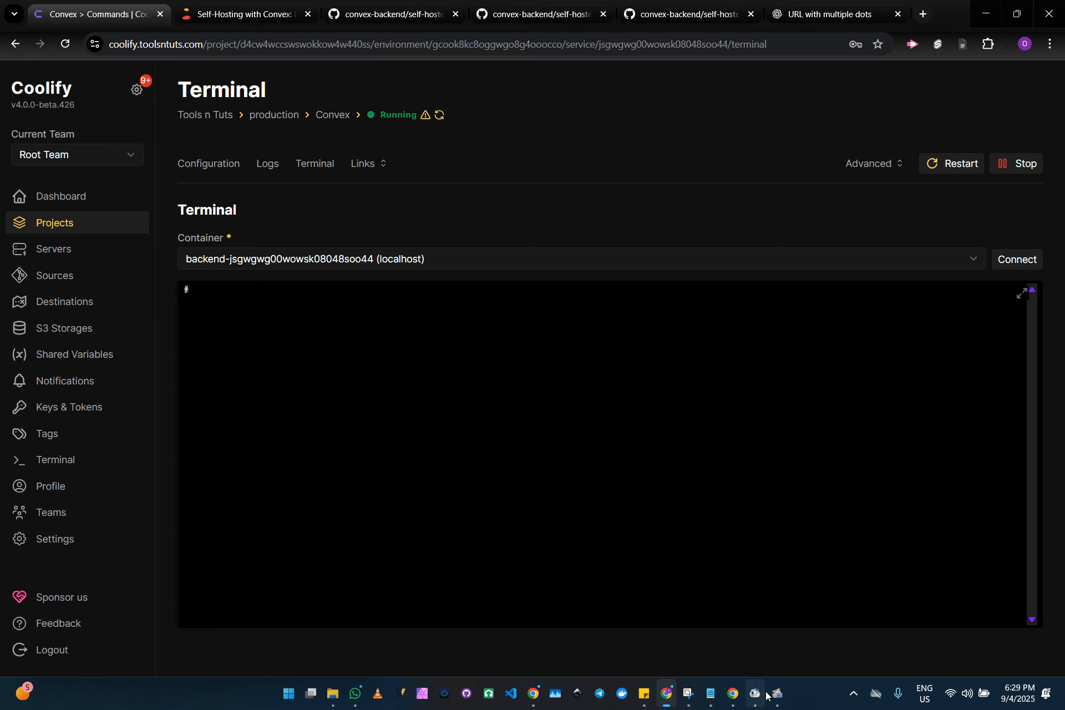
mouse_move(779, 695)
click(708, 587)
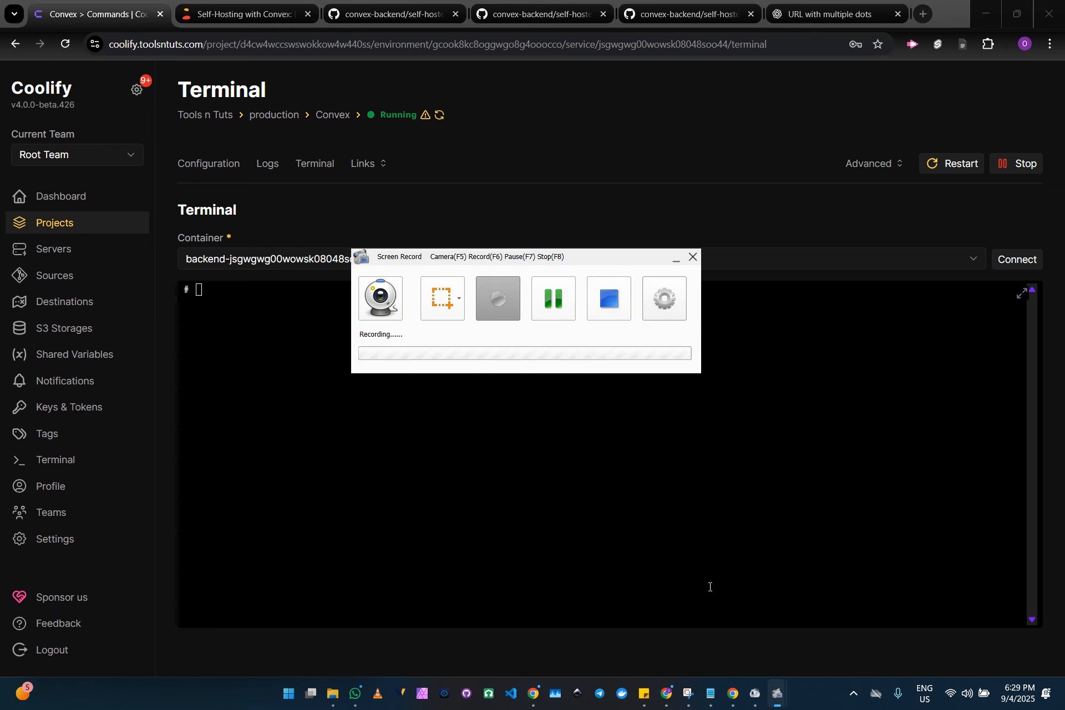
click(549, 304)
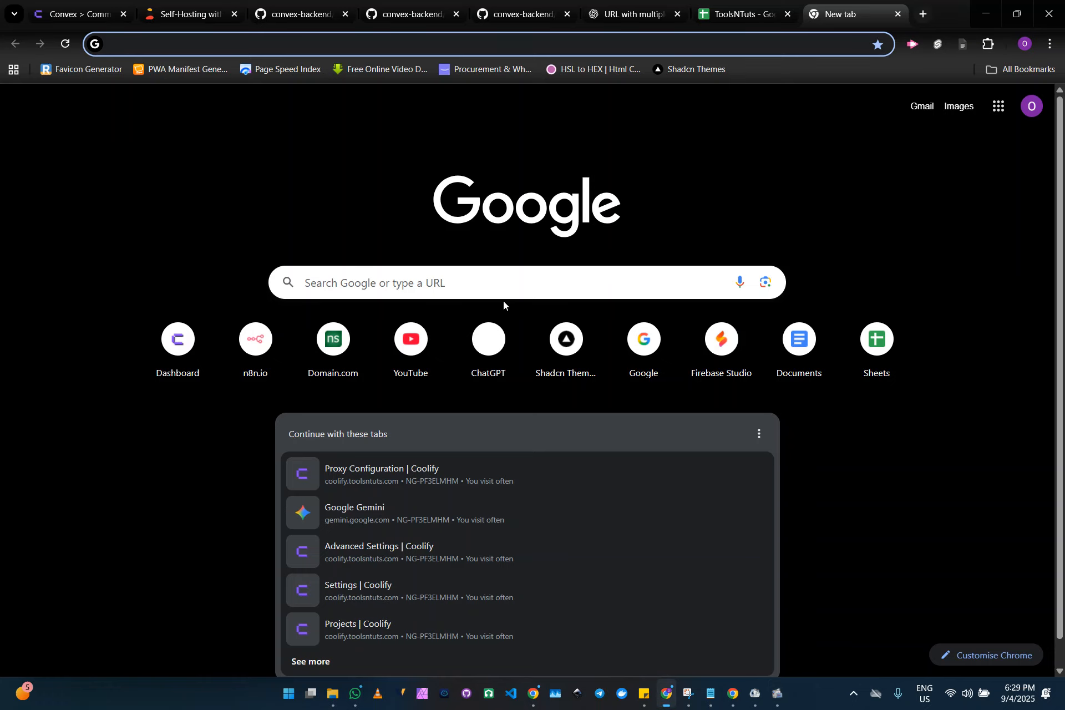
text(htt)
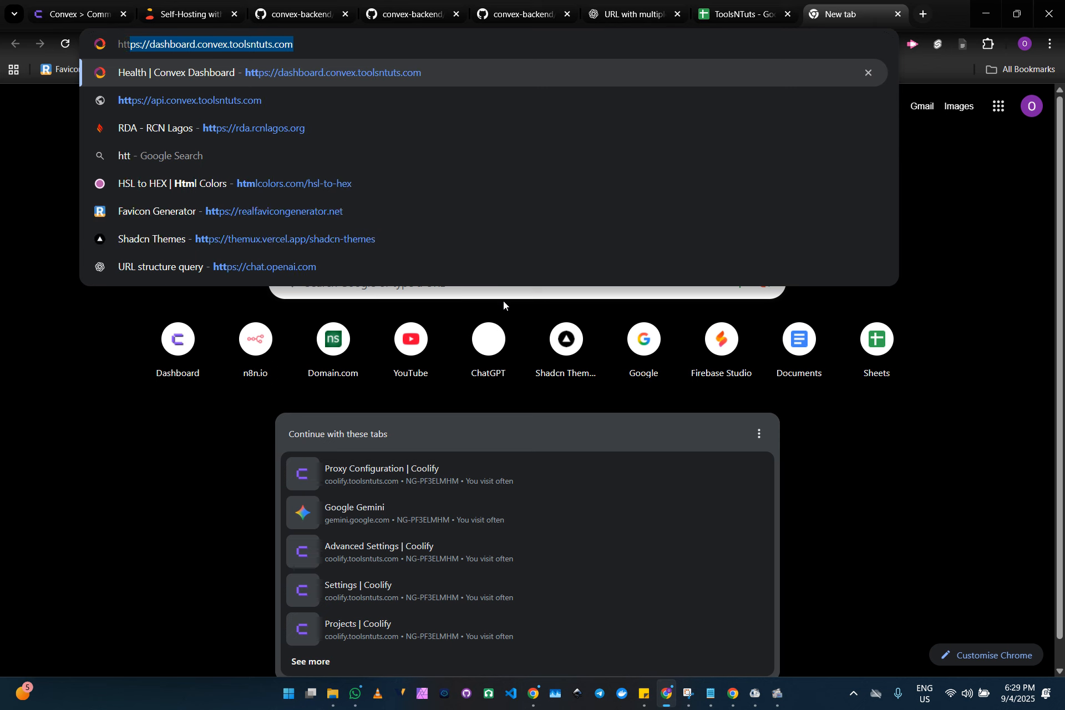
text(ps:/)
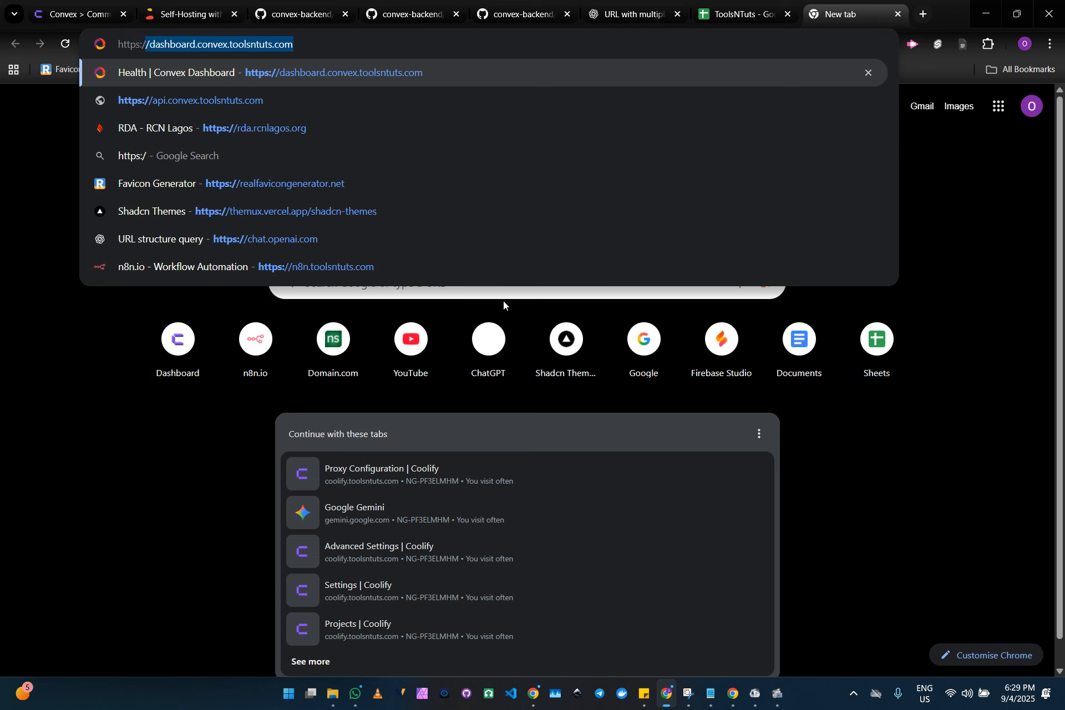
text(/dashboard.conv)
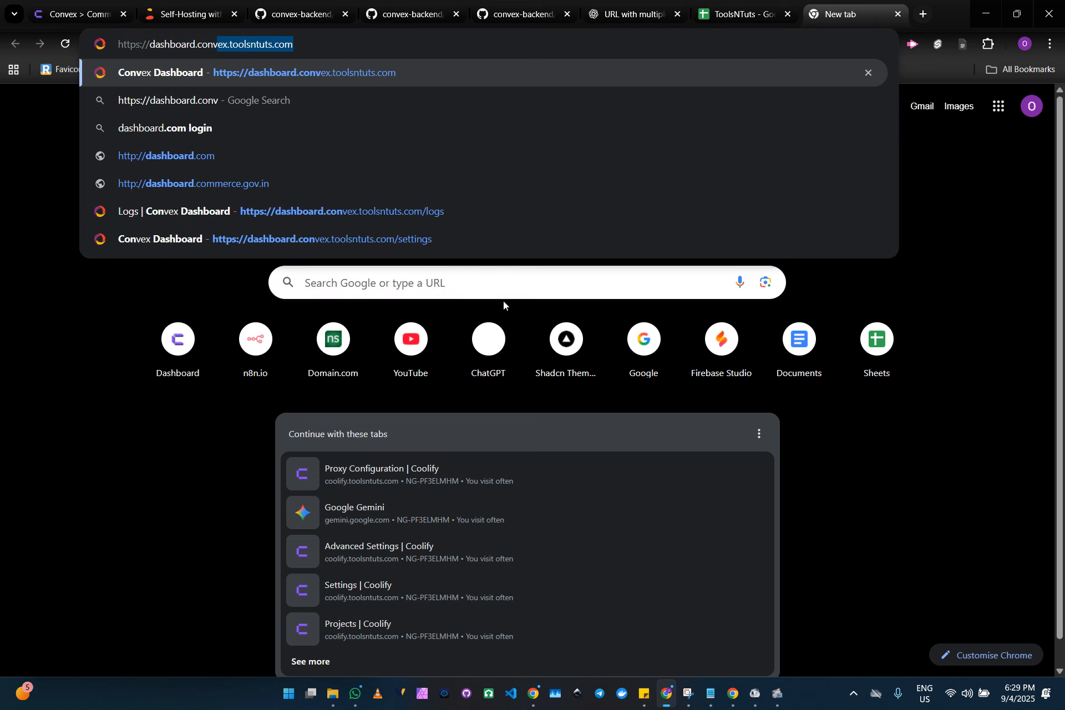
key(Return)
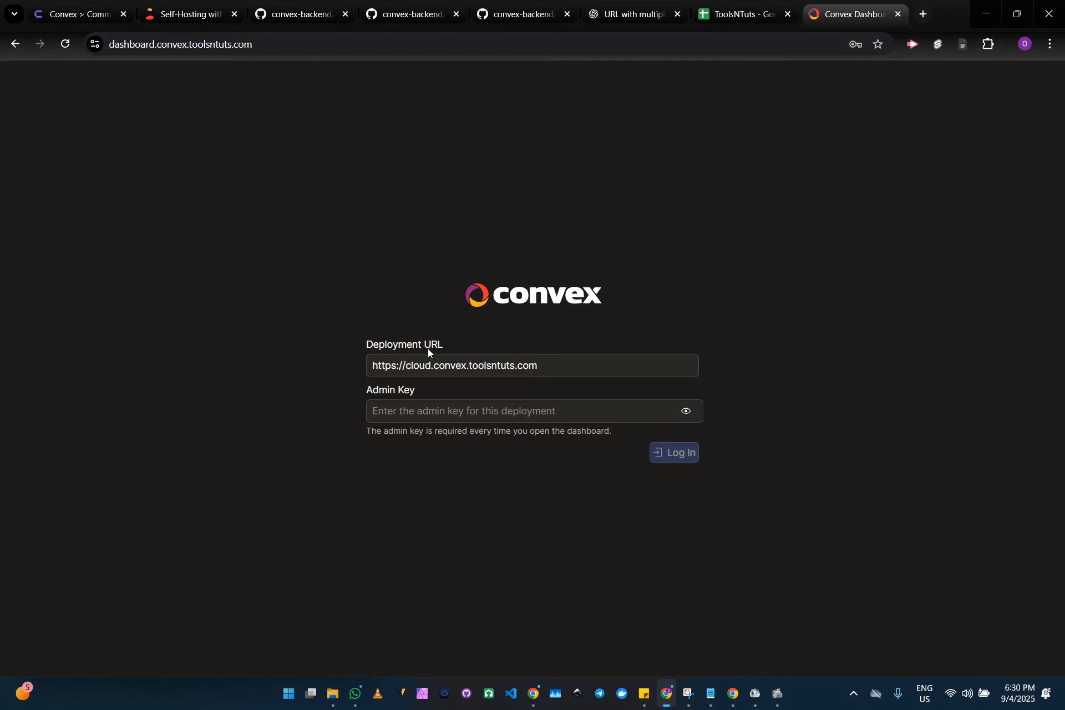
Keep the prefilled deployment URL and paste the generated admin key into the dashboard login form's Admin Key field
click(544, 366)
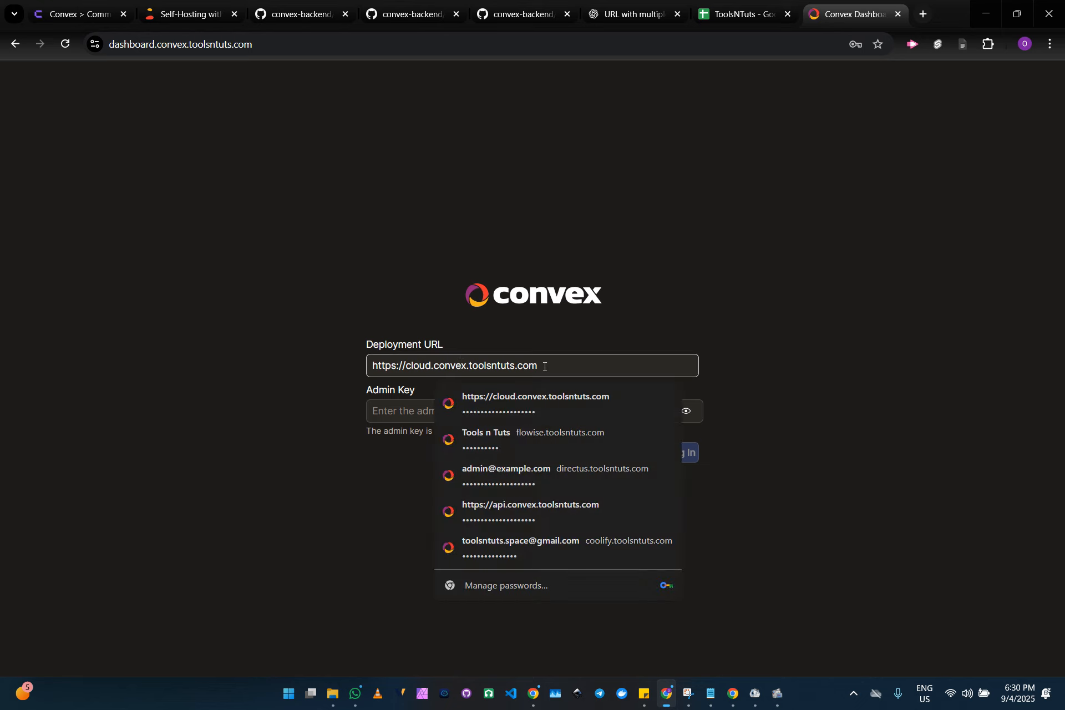
click(410, 410)
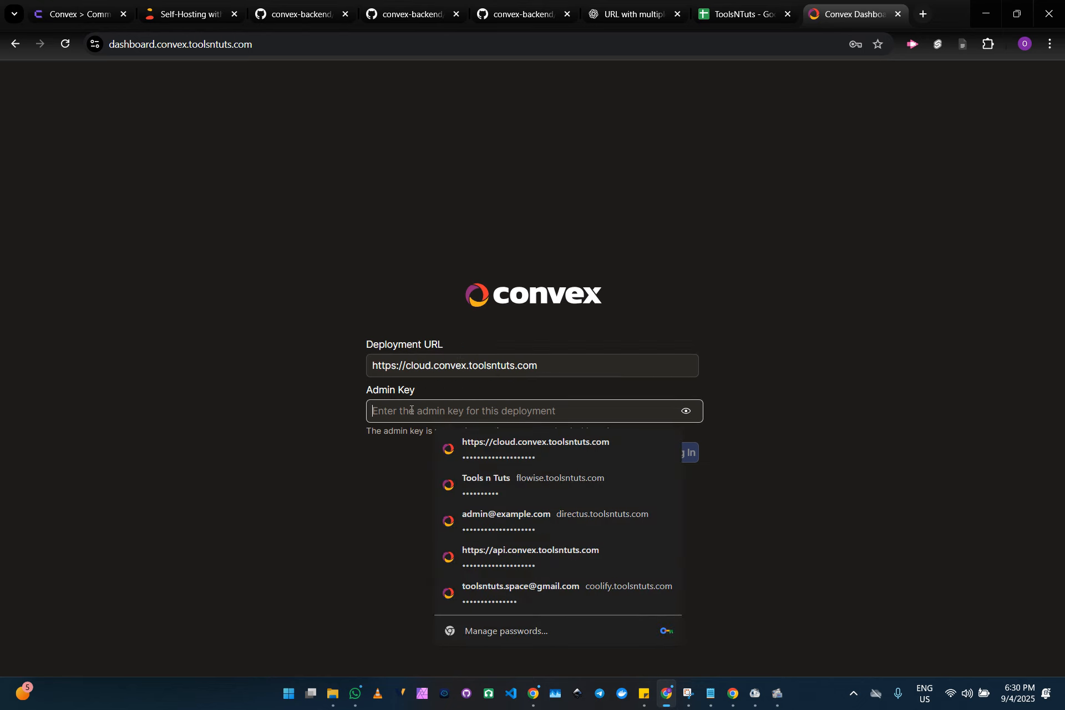
key(ctrl+v)
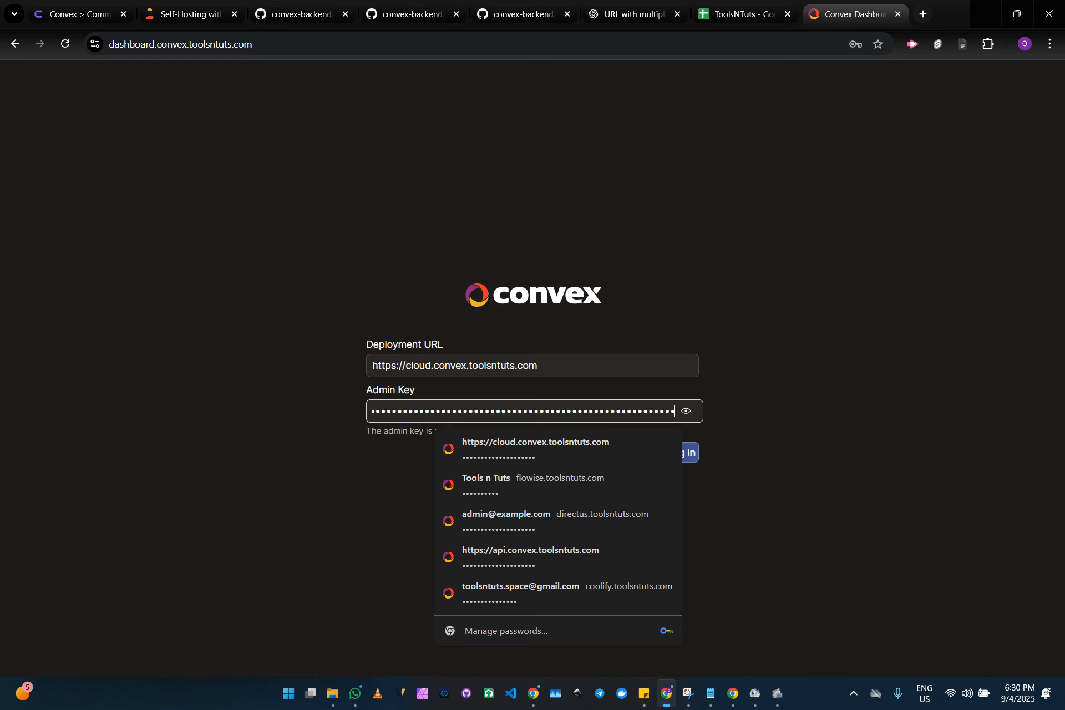
click(543, 366)
drag(544, 366, 347, 370)
key(ctrl+c)
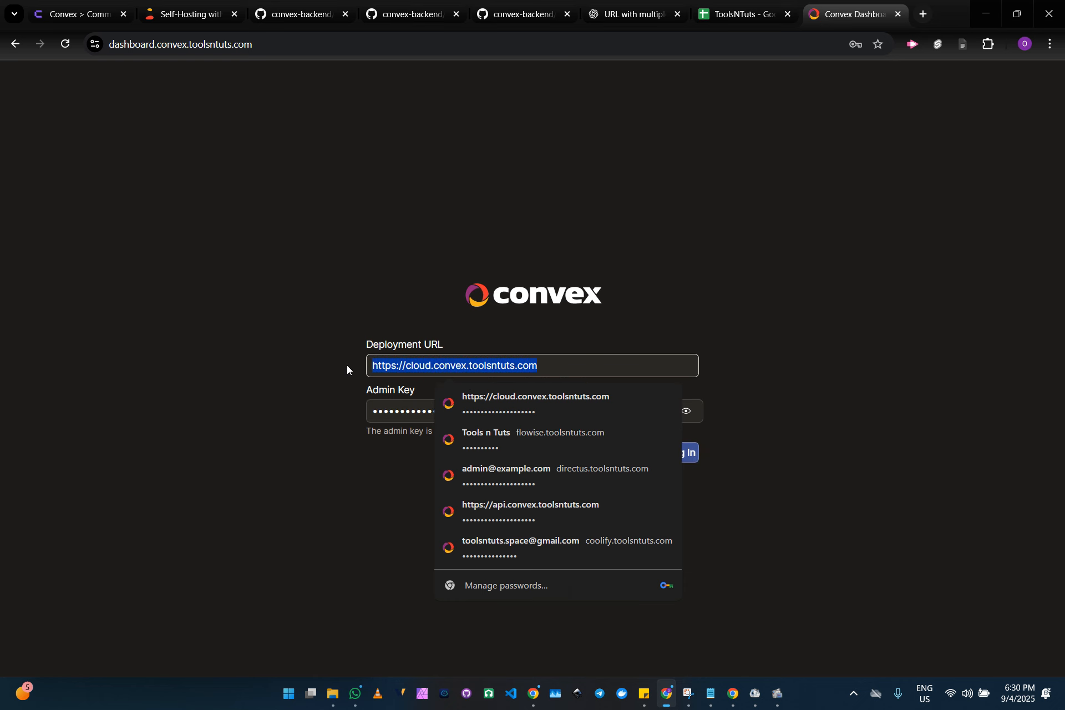
click(923, 16)
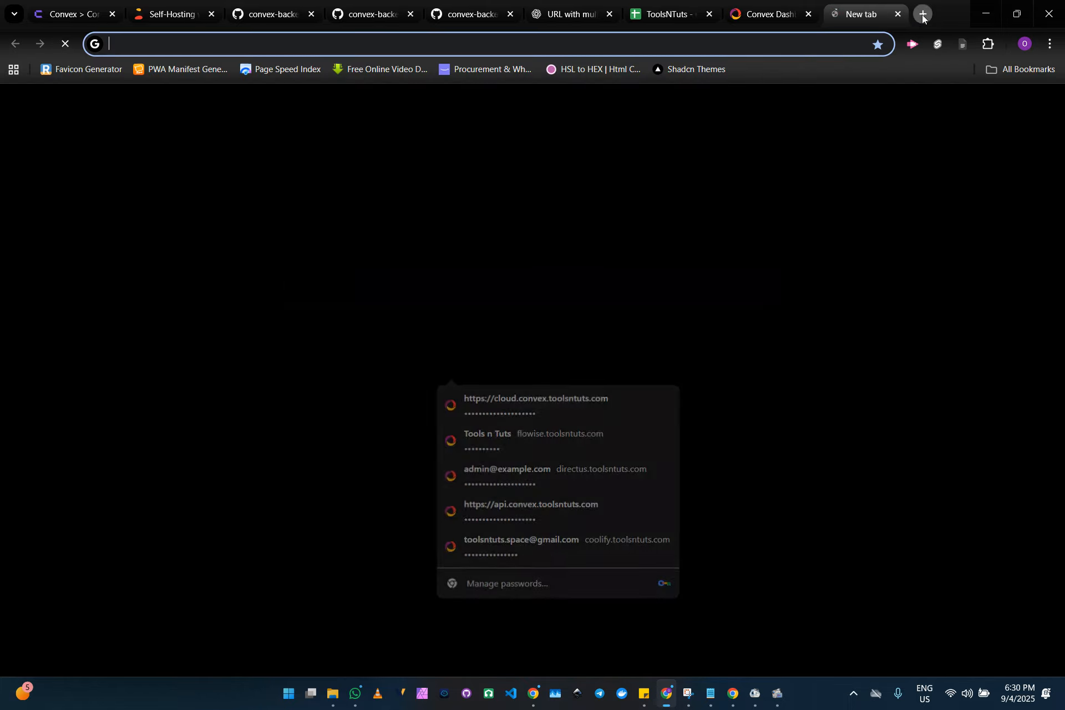
key(ctrl+v)
key(Return)
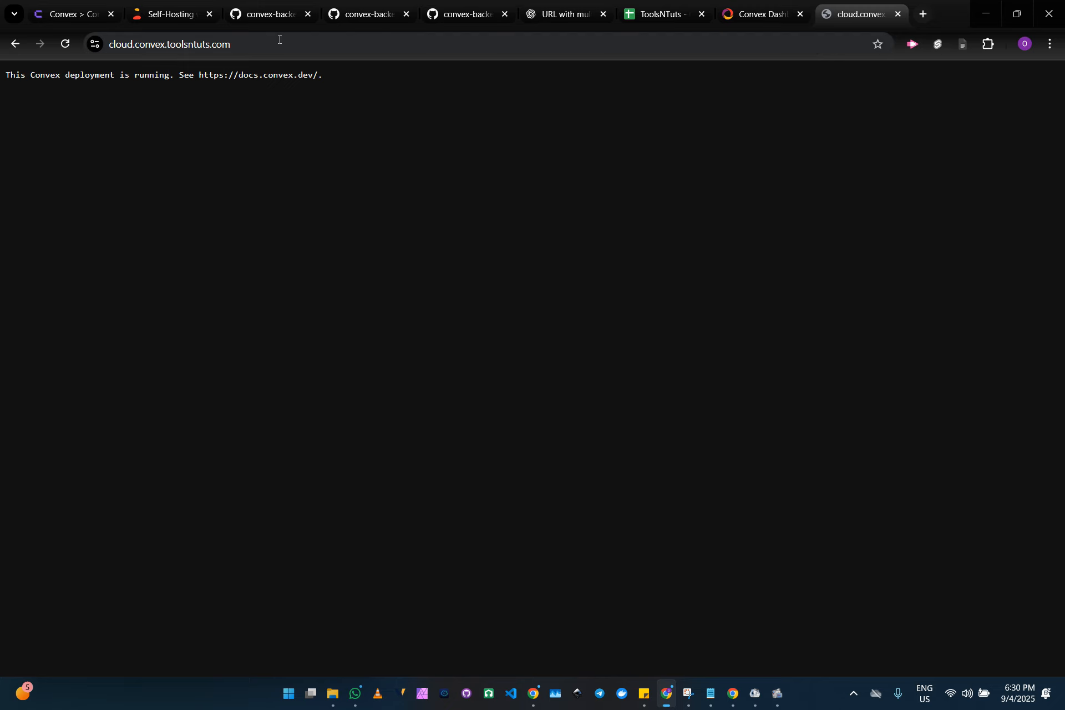
Return to the Convex dashboard login, log in with the entered admin key and update the browser's saved password
click(778, 9)
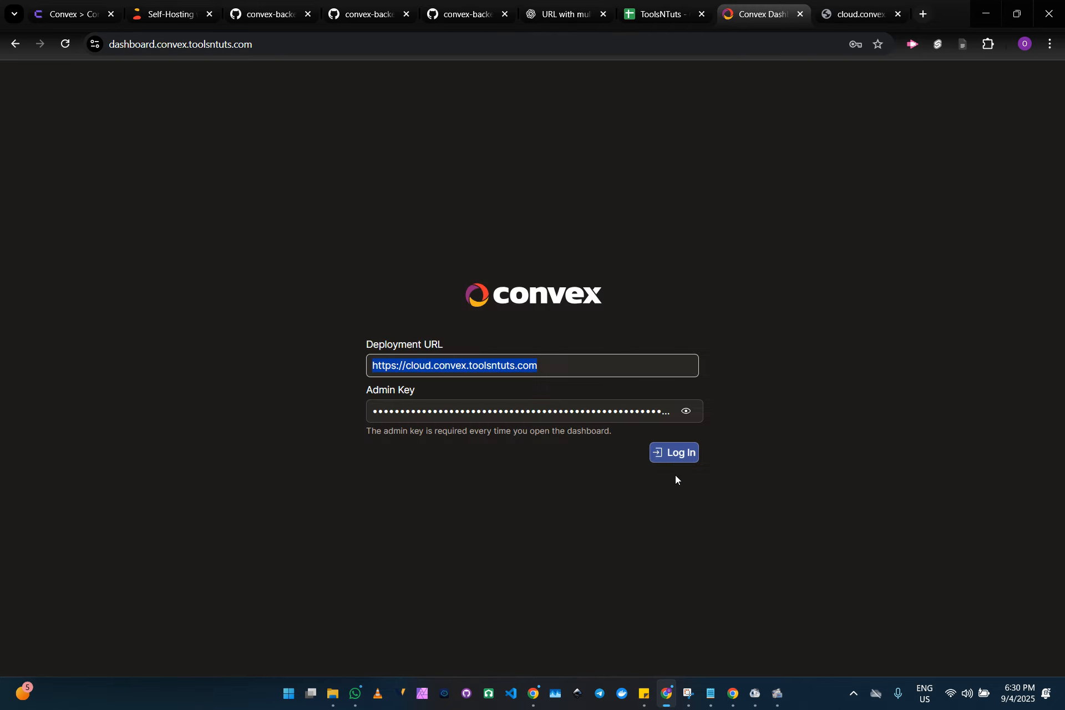
click(681, 455)
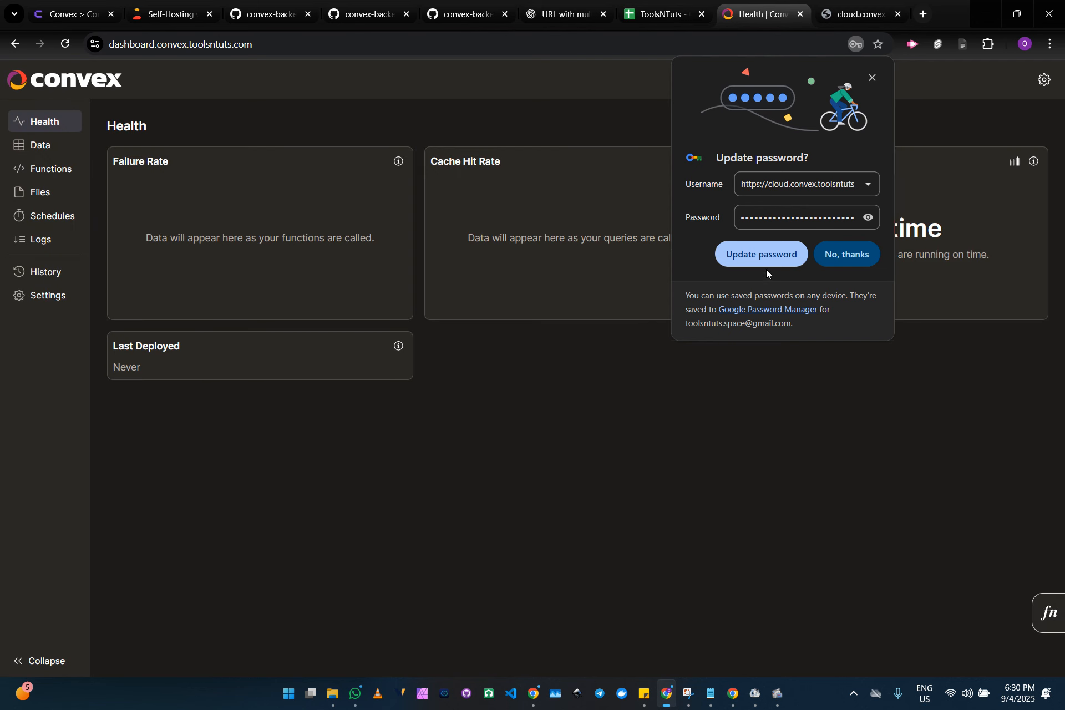
click(761, 259)
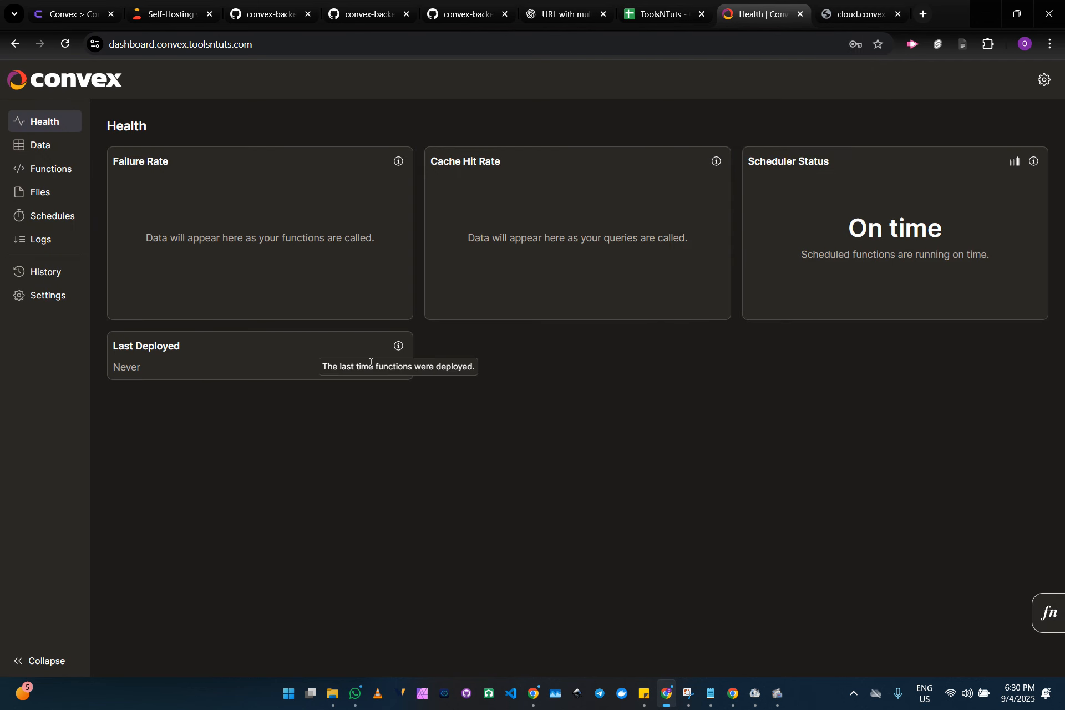